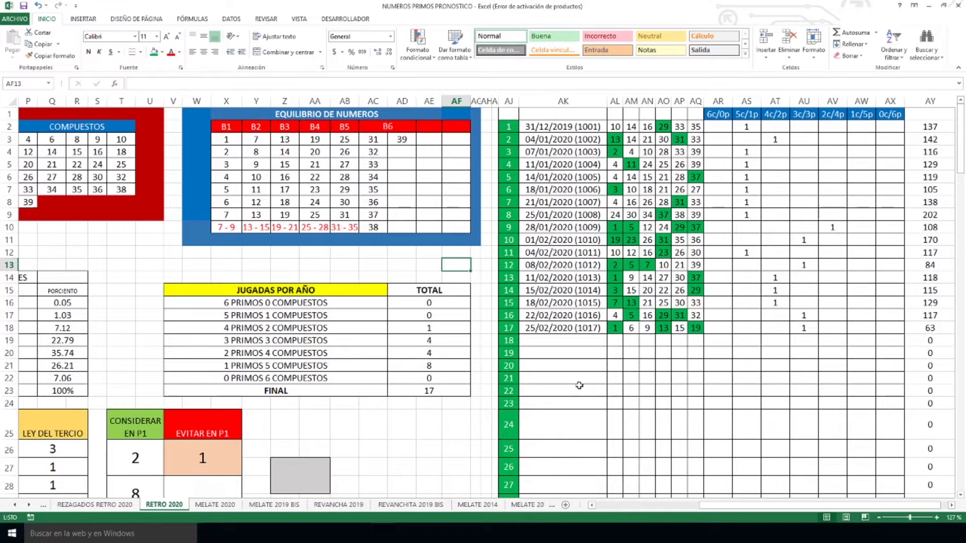
Step: Review the 25/02/2020 (1017) draw, its 3c/3p mark and the yearly total for 3 PRIMOS 3 COMPUESTOS
{"action": "left_click_drag", "start_coordinate": [551, 328], "coordinate": [696, 328]}
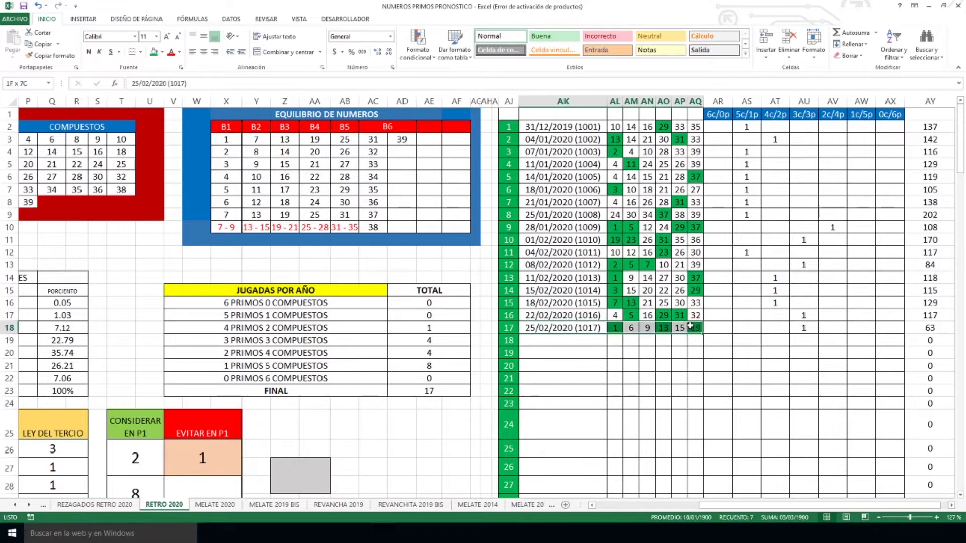
{"action": "scroll", "coordinate": [735, 514], "scroll_direction": "right", "scroll_amount": 1}
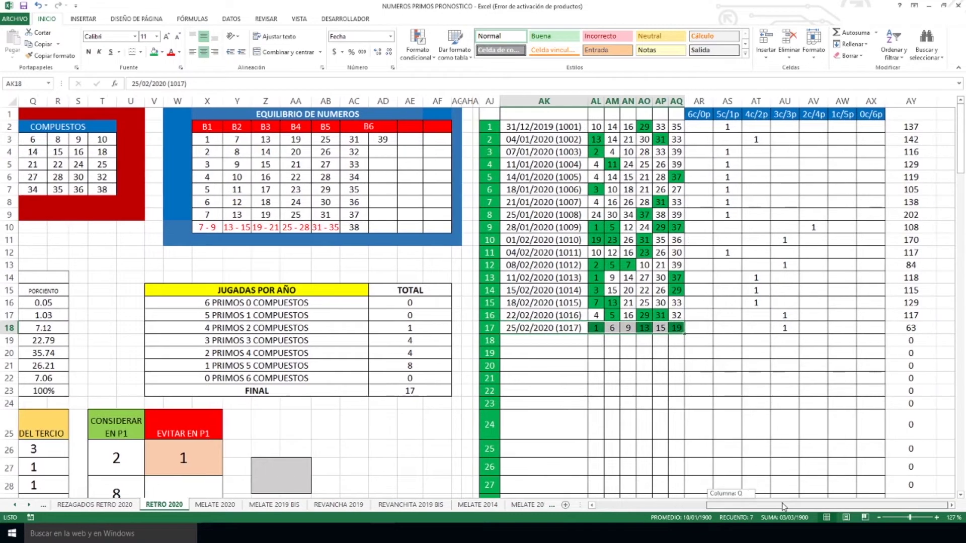
{"action": "left_click", "coordinate": [777, 330]}
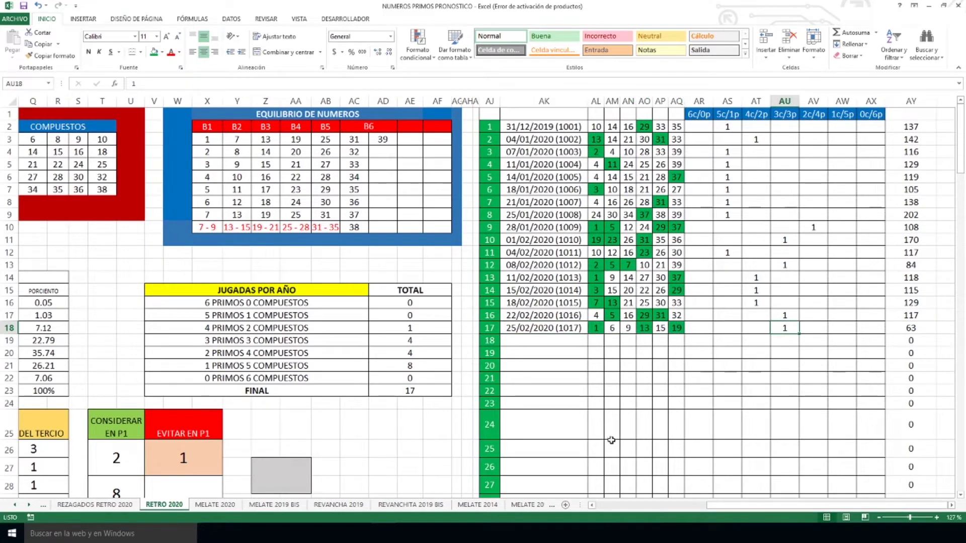
{"action": "left_click", "coordinate": [421, 341]}
{"action": "left_click_drag", "start_coordinate": [780, 506], "coordinate": [697, 506]}
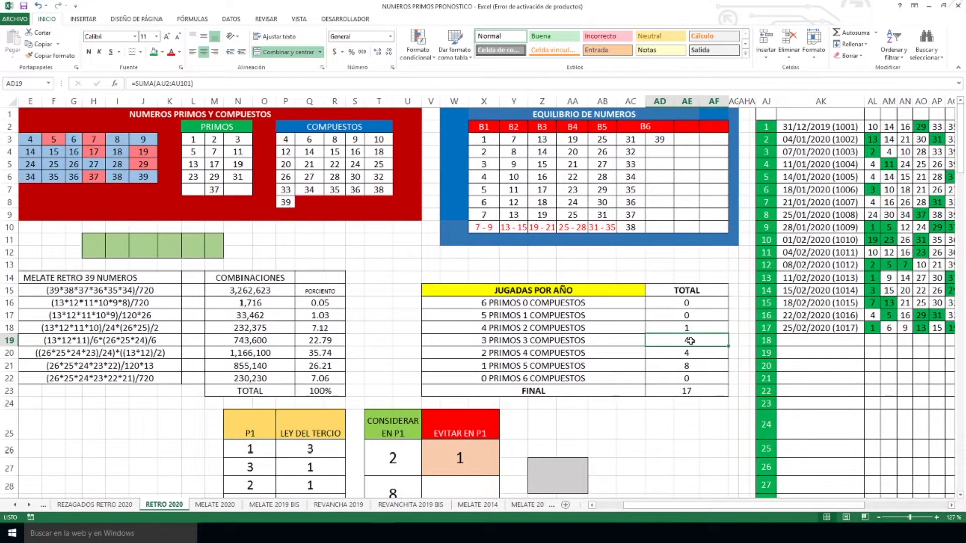
{"action": "left_click_drag", "start_coordinate": [732, 507], "coordinate": [705, 507]}
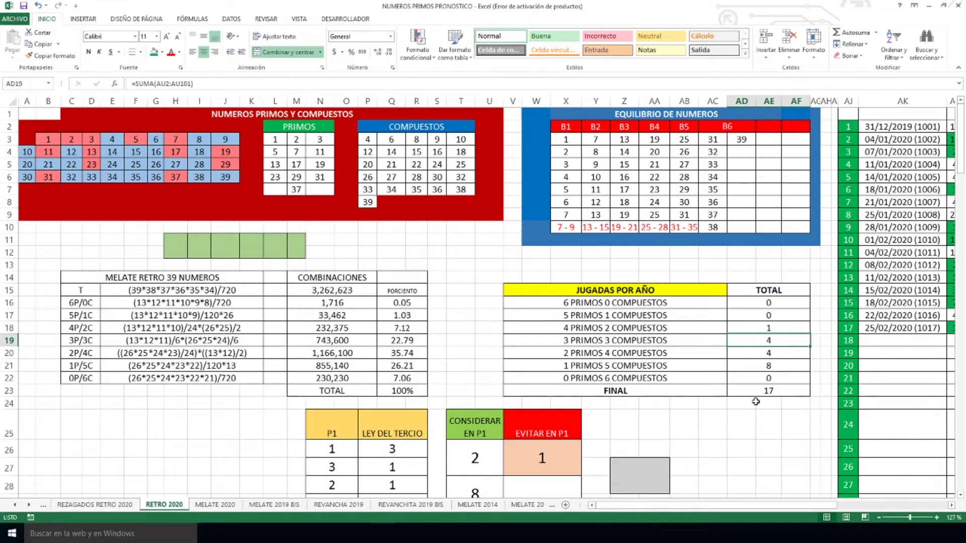
Step: Compare the yearly total for 1 PRIMOS 5 COMPUESTOS with the individual draw marks in the 5c/1p column
{"action": "left_click", "coordinate": [770, 364]}
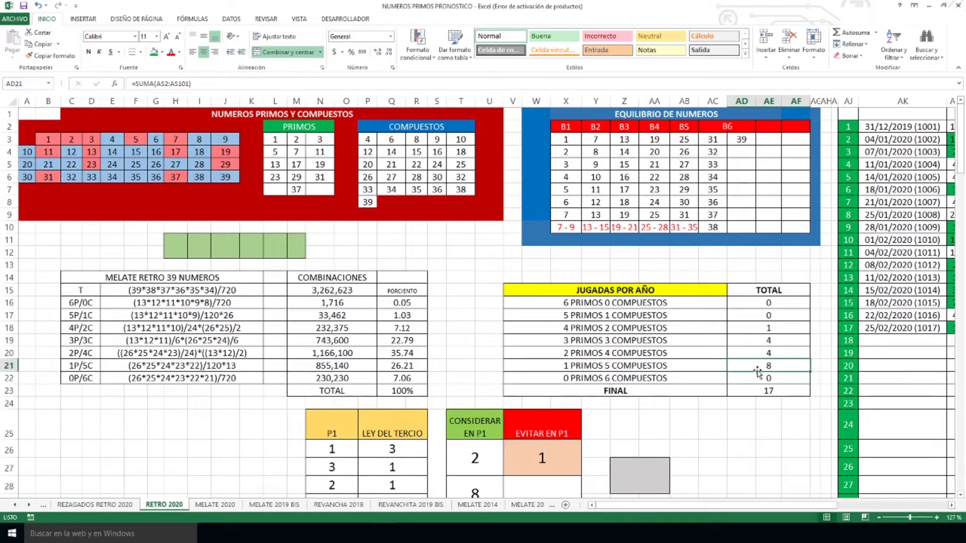
{"action": "left_click_drag", "start_coordinate": [663, 370], "coordinate": [759, 372]}
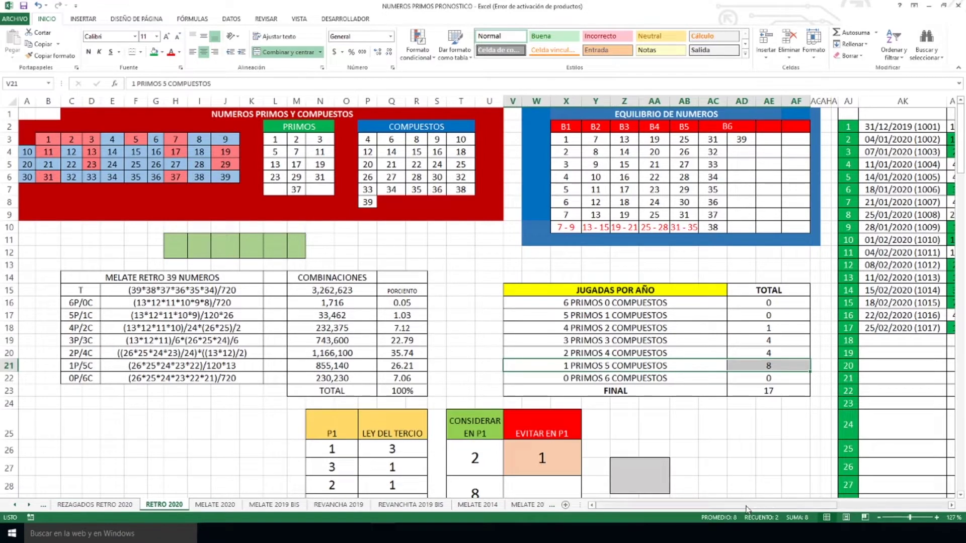
{"action": "left_click_drag", "start_coordinate": [722, 506], "coordinate": [833, 506]}
{"action": "left_click_drag", "start_coordinate": [730, 126], "coordinate": [732, 254]}
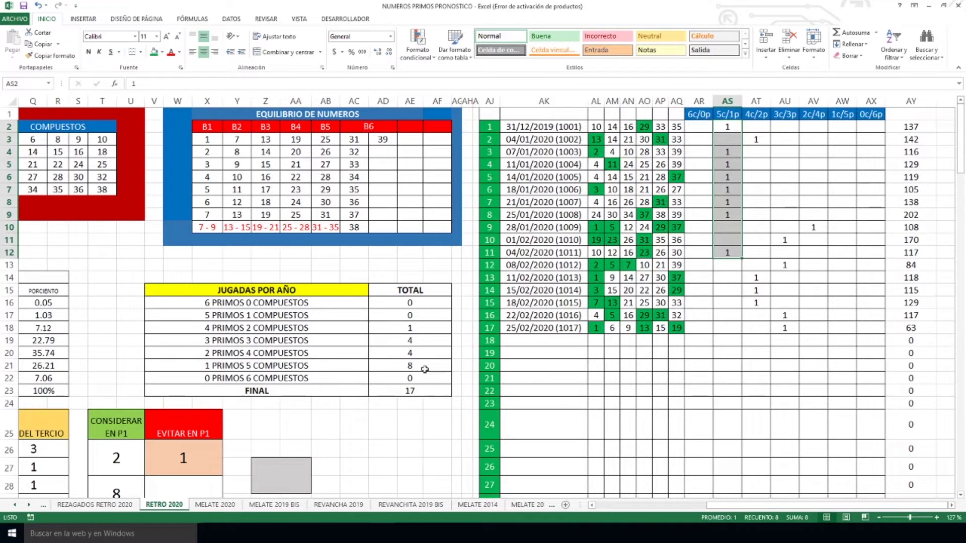
{"action": "left_click", "coordinate": [425, 368]}
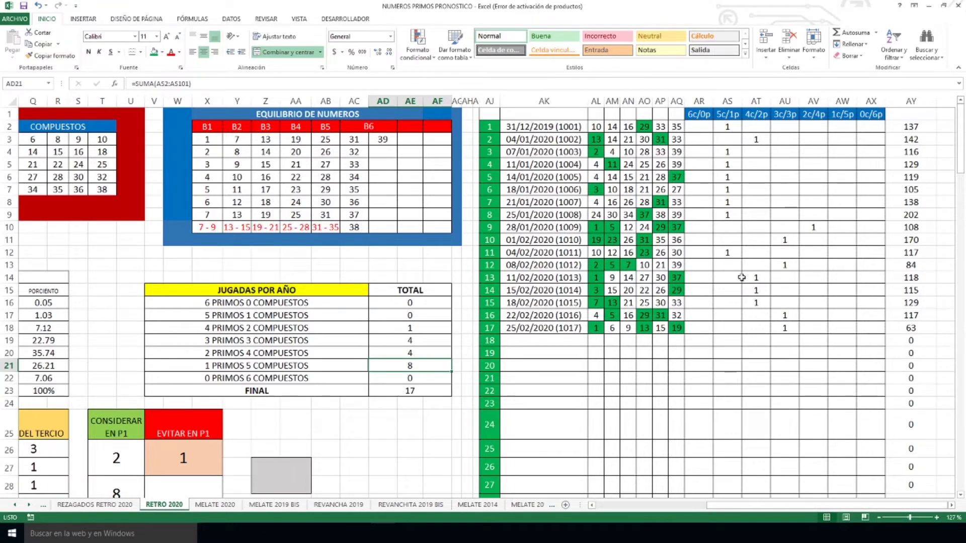
Step: Compare the 3P/3C, 2P/4C and 1P/5C rows in the yearly plays table with their theoretical percentages
{"action": "left_click_drag", "start_coordinate": [769, 506], "coordinate": [647, 513]}
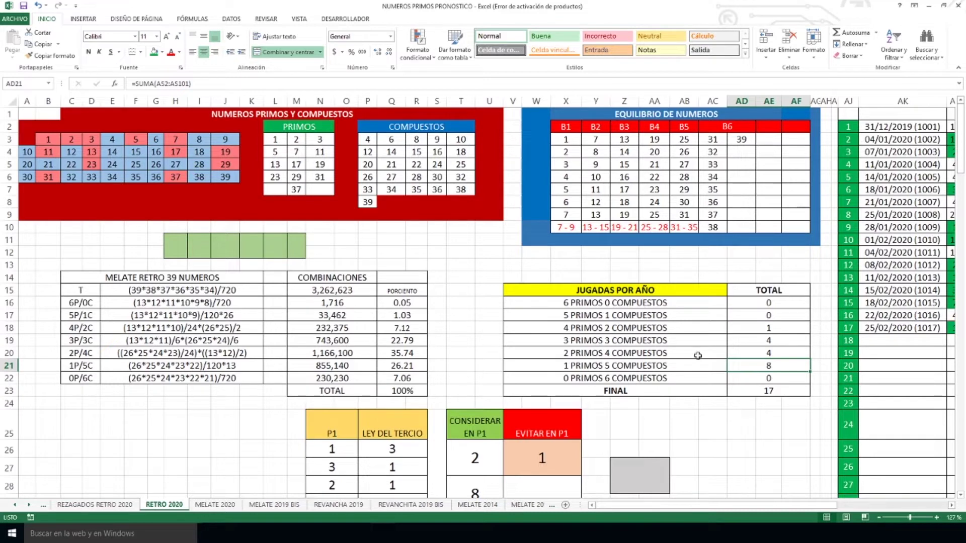
{"action": "left_click_drag", "start_coordinate": [559, 340], "coordinate": [761, 364]}
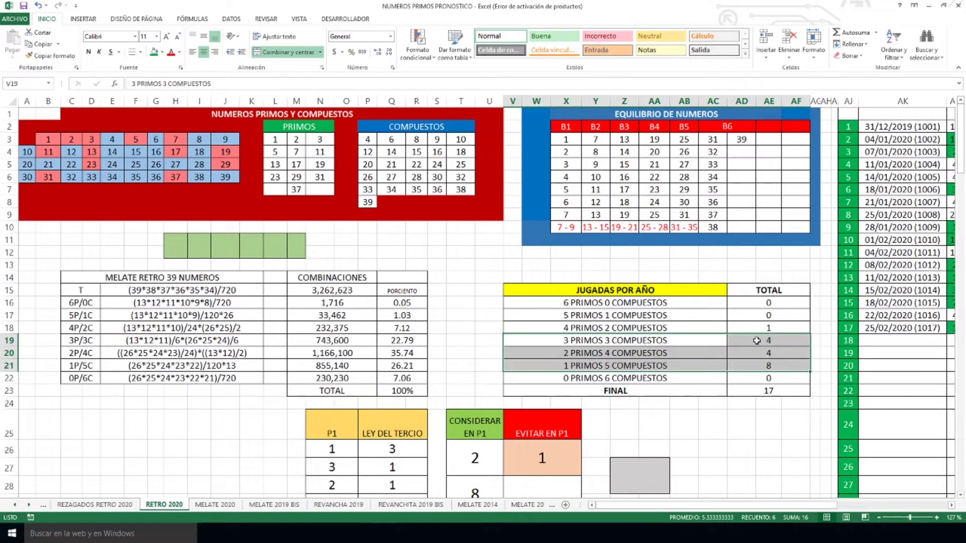
{"action": "left_click_drag", "start_coordinate": [403, 341], "coordinate": [406, 368]}
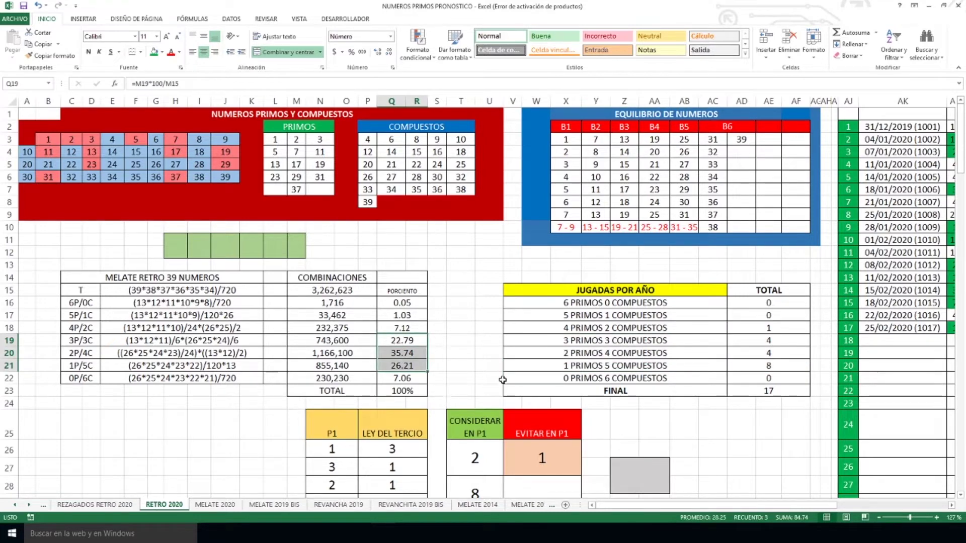
Step: Go through the numbers listed to consider and to avoid in position P1
{"action": "scroll", "coordinate": [536, 307], "scroll_direction": "down", "scroll_amount": 5}
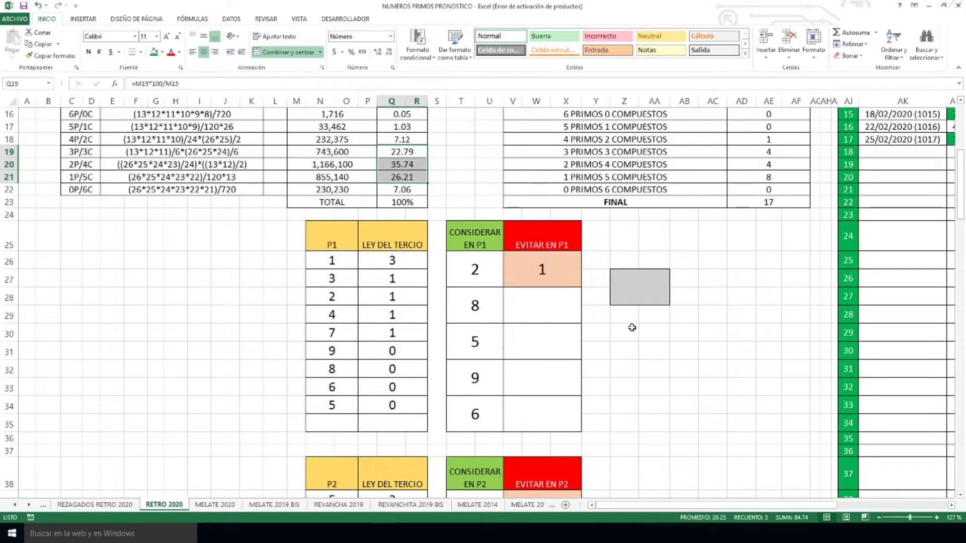
{"action": "left_click", "coordinate": [481, 274]}
{"action": "left_click", "coordinate": [480, 299]}
{"action": "left_click", "coordinate": [479, 347]}
{"action": "left_click", "coordinate": [480, 391]}
{"action": "left_click", "coordinate": [477, 416]}
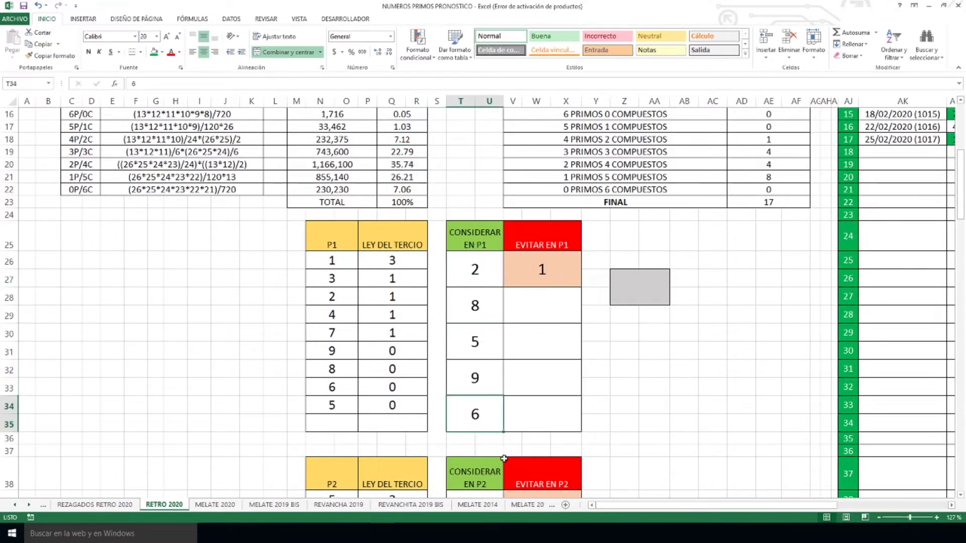
{"action": "left_click", "coordinate": [542, 266]}
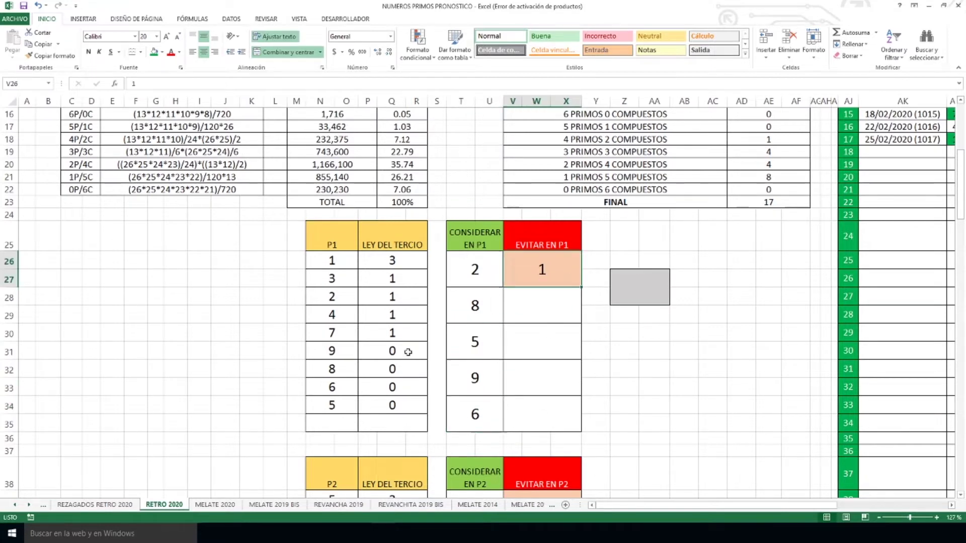
Step: Check the P1 consider and avoid numbers against their LEY DEL TERCIO frequencies
{"action": "left_click", "coordinate": [352, 260]}
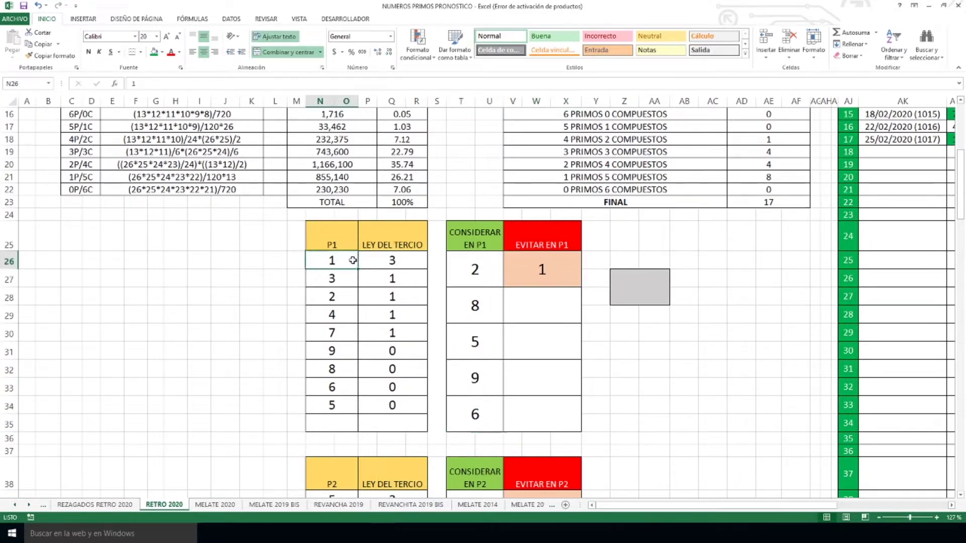
{"action": "left_click", "coordinate": [547, 265]}
{"action": "left_click", "coordinate": [424, 264]}
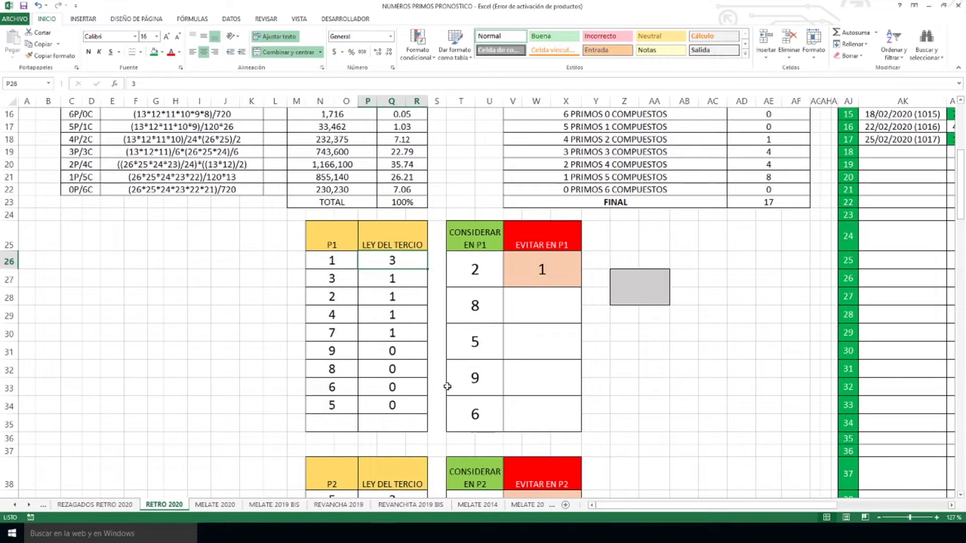
{"action": "left_click_drag", "start_coordinate": [486, 274], "coordinate": [483, 407]}
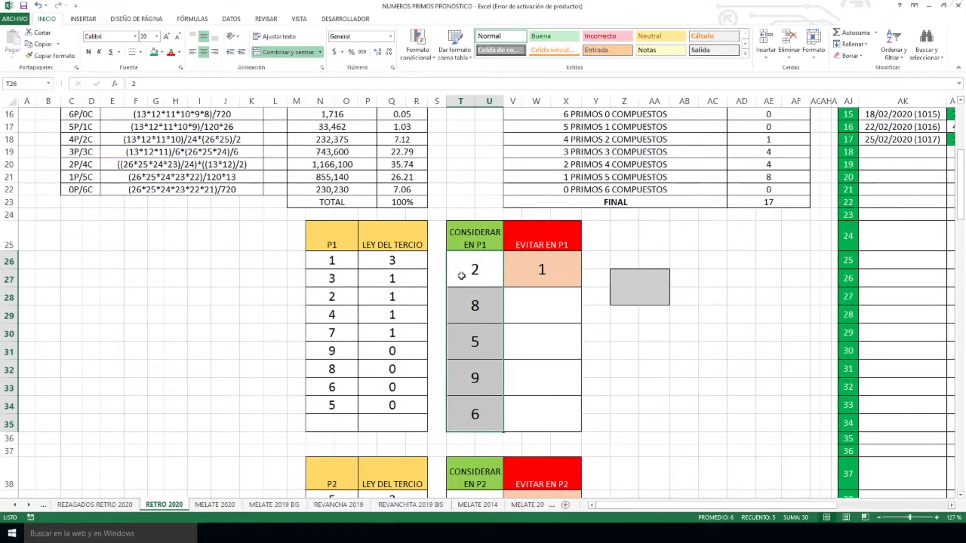
{"action": "left_click_drag", "start_coordinate": [366, 283], "coordinate": [403, 405]}
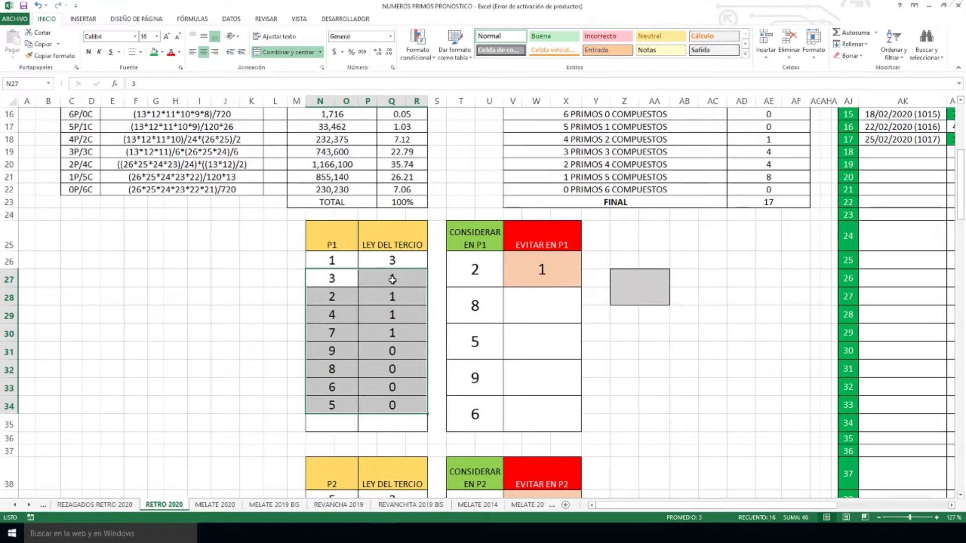
{"action": "left_click_drag", "start_coordinate": [400, 350], "coordinate": [400, 405]}
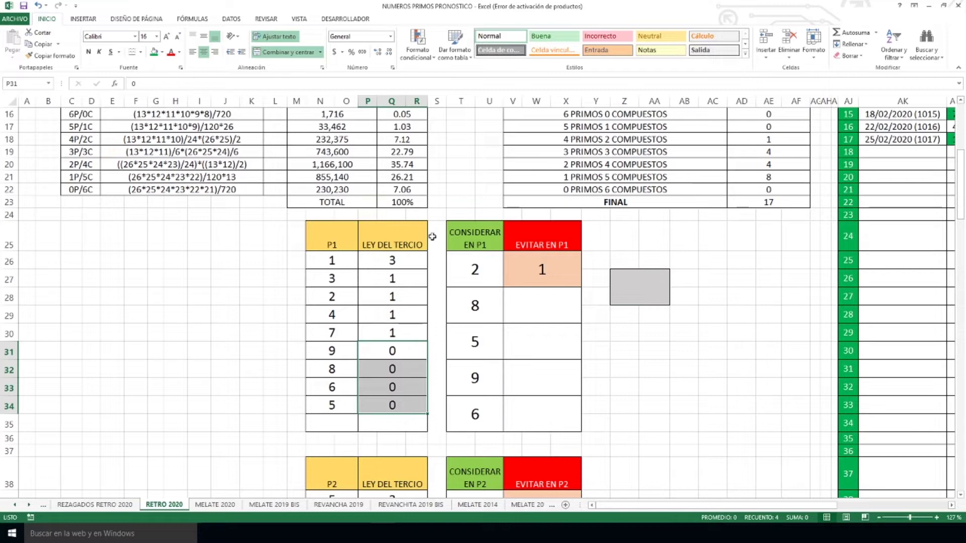
{"action": "left_click", "coordinate": [391, 260]}
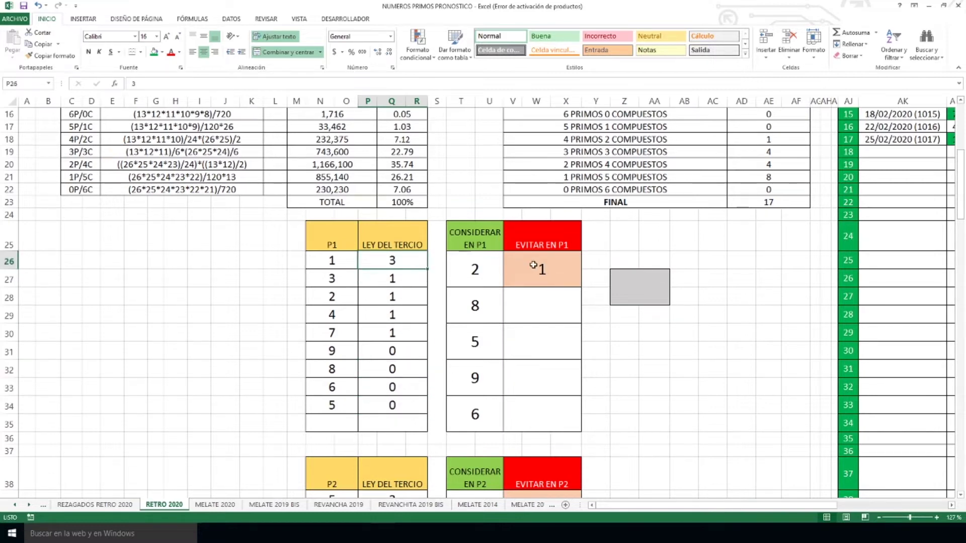
{"action": "left_click", "coordinate": [538, 244]}
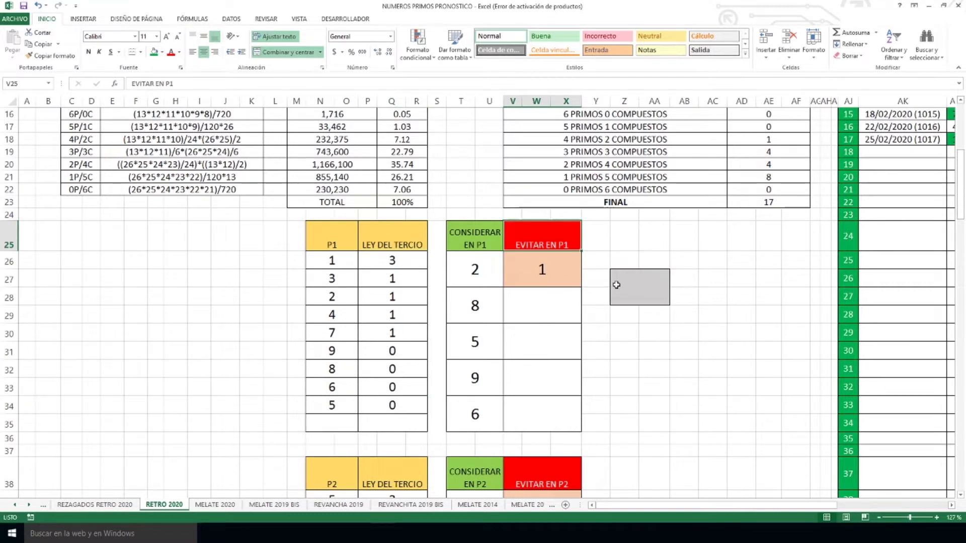
Step: Review the P2 numbers to consider and avoid, checking the avoided number against its LEY DEL TERCIO frequency
{"action": "scroll", "coordinate": [624, 297], "scroll_direction": "down", "scroll_amount": 3}
{"action": "scroll", "coordinate": [630, 282], "scroll_direction": "down", "scroll_amount": 3}
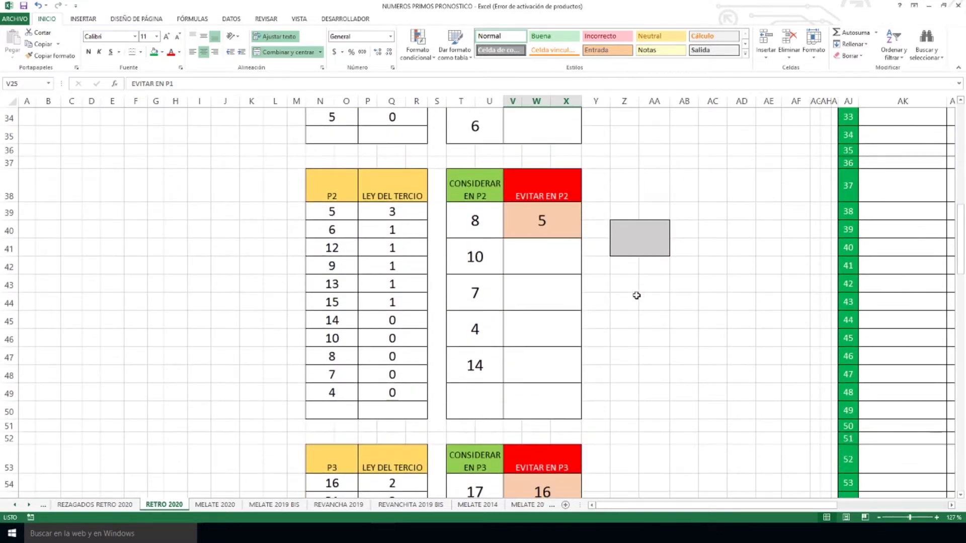
{"action": "left_click", "coordinate": [476, 225]}
{"action": "left_click", "coordinate": [478, 256]}
{"action": "left_click", "coordinate": [478, 292]}
{"action": "left_click", "coordinate": [473, 327]}
{"action": "left_click", "coordinate": [476, 365]}
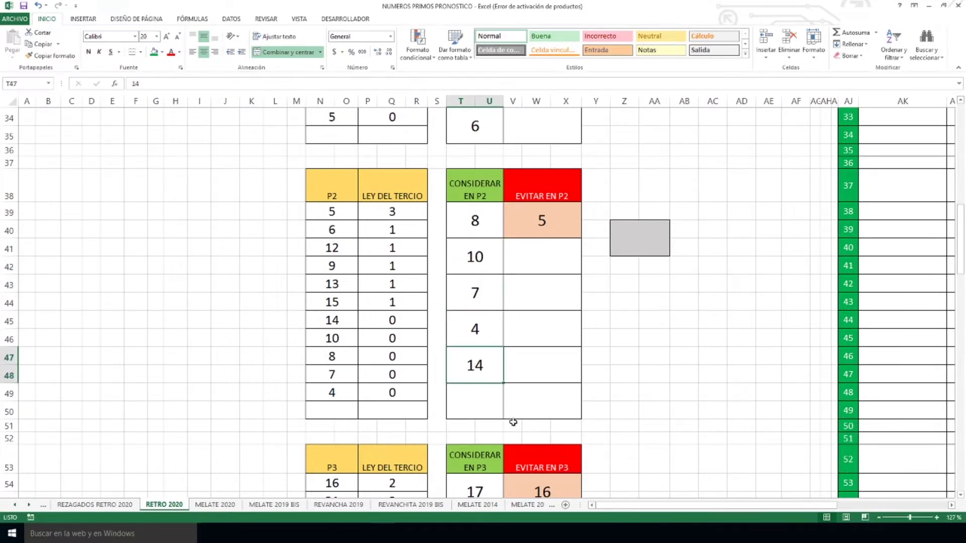
{"action": "left_click", "coordinate": [536, 221]}
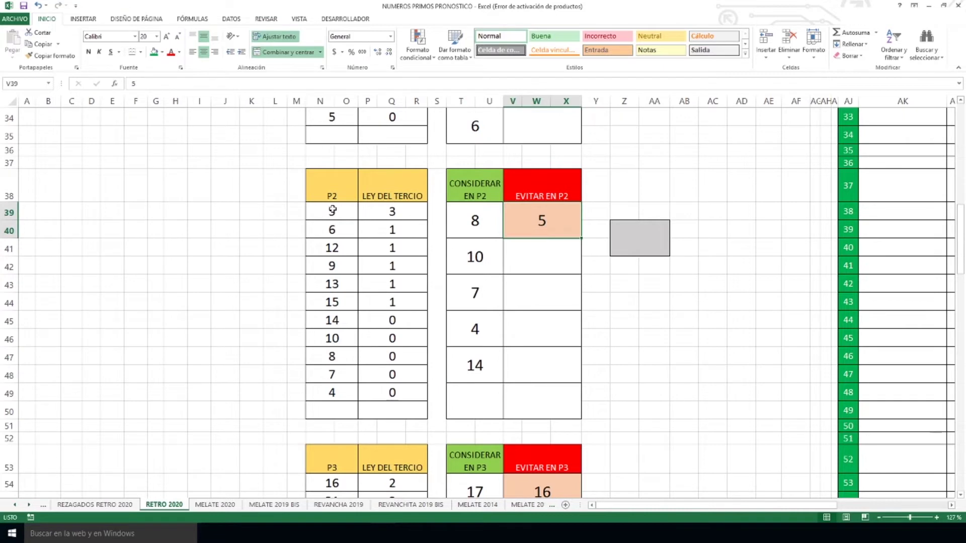
{"action": "left_click", "coordinate": [379, 210]}
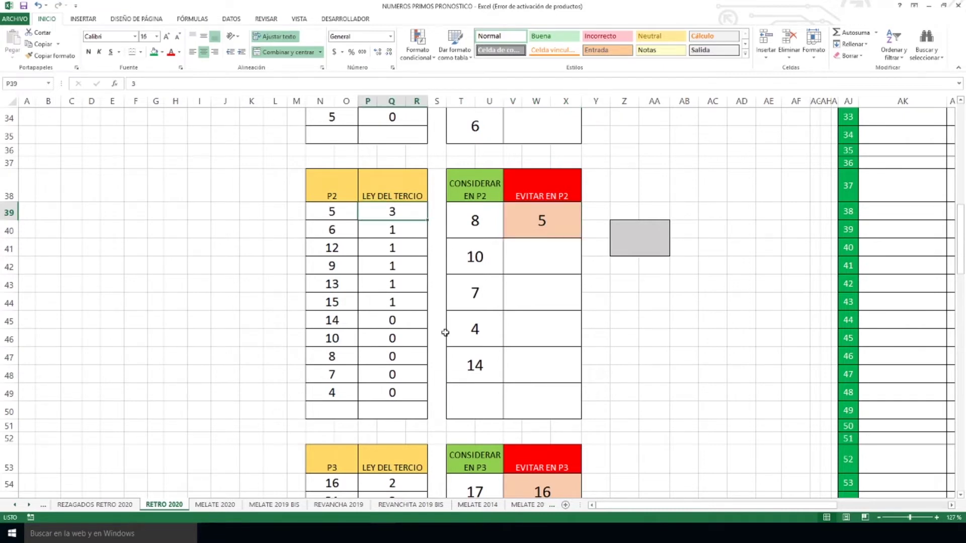
{"action": "left_click", "coordinate": [541, 223]}
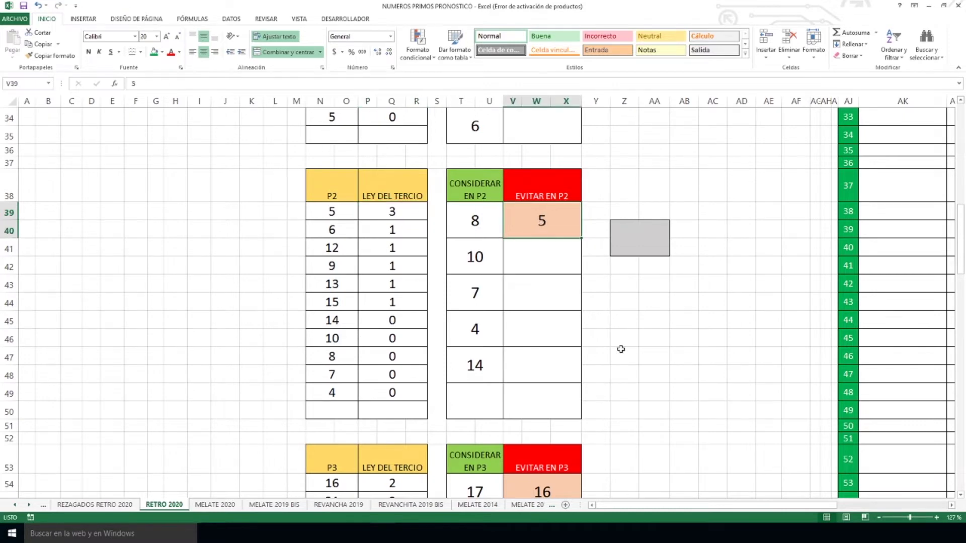
Step: Go through each number in the CONSIDERAR EN P3 list
{"action": "scroll", "coordinate": [621, 349], "scroll_direction": "down", "scroll_amount": 6}
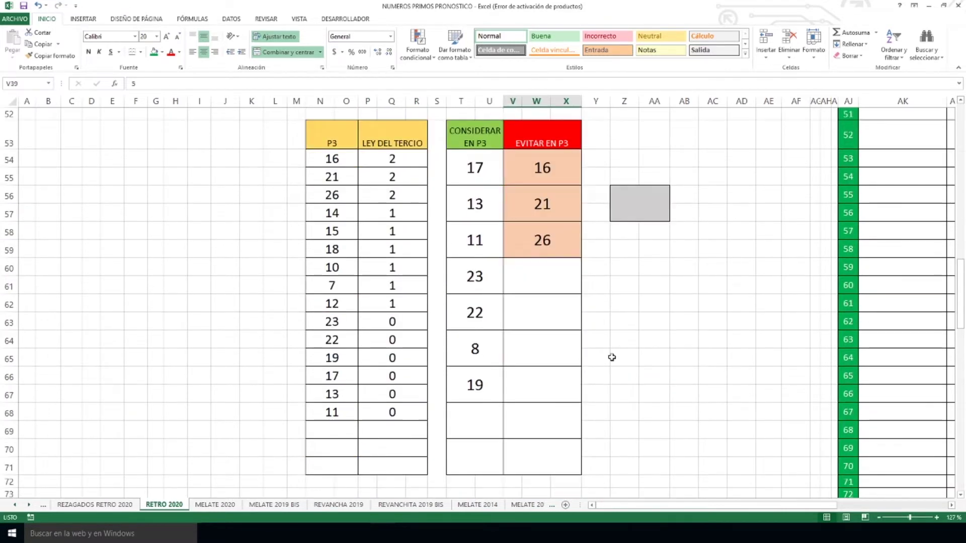
{"action": "left_click", "coordinate": [476, 171]}
{"action": "left_click", "coordinate": [475, 203]}
{"action": "left_click", "coordinate": [475, 239]}
{"action": "left_click", "coordinate": [477, 276]}
{"action": "left_click", "coordinate": [491, 310]}
{"action": "left_click", "coordinate": [480, 352]}
{"action": "left_click", "coordinate": [480, 382]}
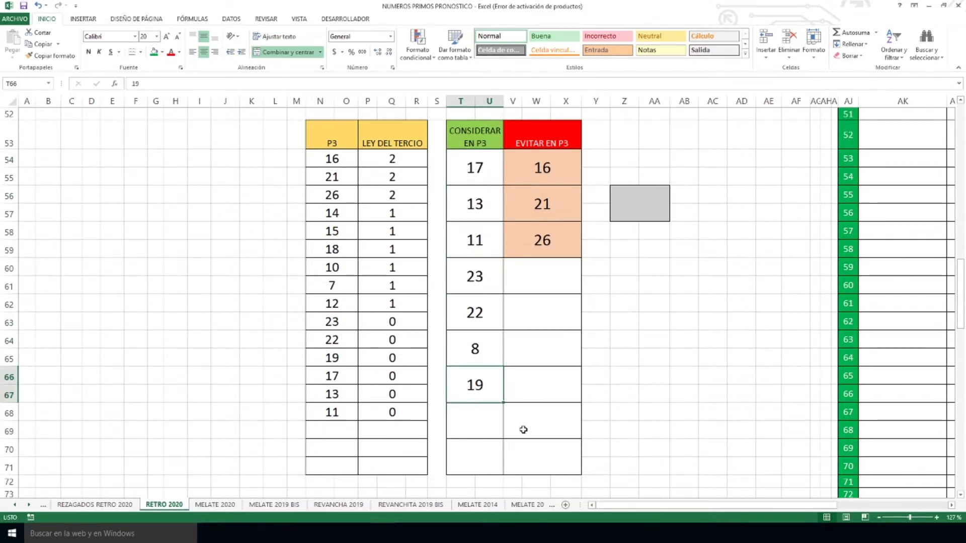
Step: Check the EVITAR EN P3 numbers against their rows in the P3 LEY DEL TERCIO table
{"action": "left_click", "coordinate": [557, 168]}
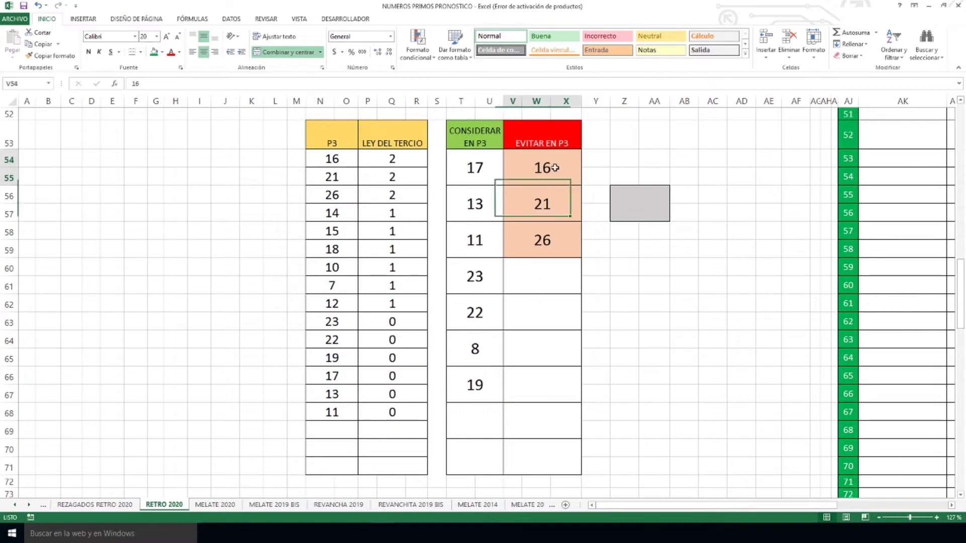
{"action": "left_click", "coordinate": [545, 205]}
{"action": "left_click", "coordinate": [547, 239]}
{"action": "left_click_drag", "start_coordinate": [334, 158], "coordinate": [394, 195]}
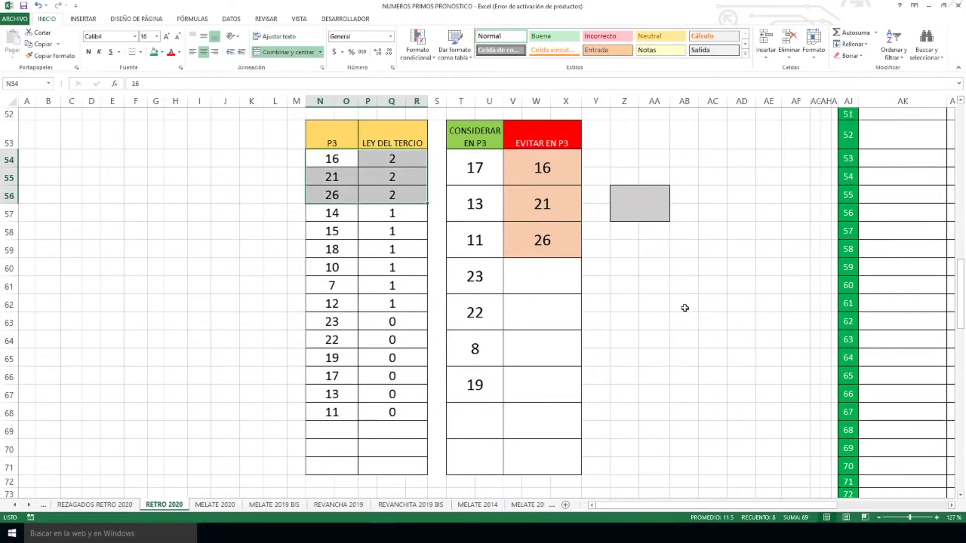
Step: Go through each number in the CONSIDERAR EN P4 list
{"action": "scroll", "coordinate": [685, 275], "scroll_direction": "down", "scroll_amount": 7}
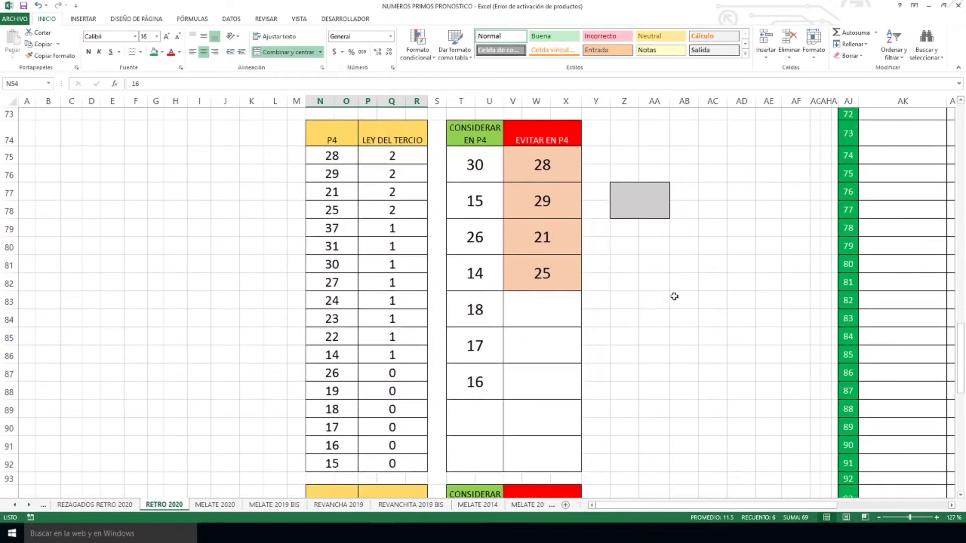
{"action": "left_click", "coordinate": [469, 165]}
{"action": "left_click", "coordinate": [482, 202]}
{"action": "left_click", "coordinate": [475, 243]}
{"action": "left_click", "coordinate": [479, 273]}
{"action": "left_click", "coordinate": [484, 305]}
{"action": "left_click", "coordinate": [478, 345]}
{"action": "left_click", "coordinate": [477, 380]}
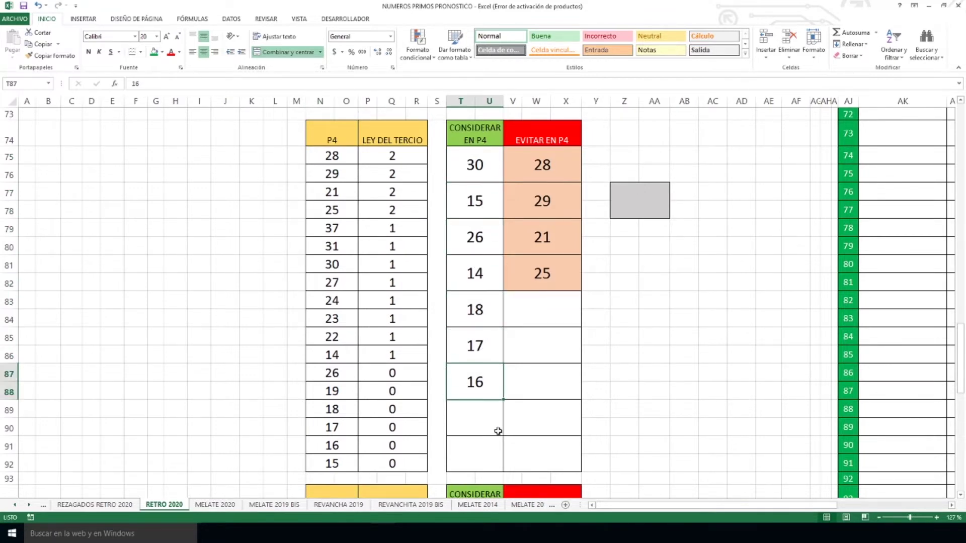
Step: Check the EVITAR EN P4 numbers against their rows in the P4 LEY DEL TERCIO table
{"action": "left_click", "coordinate": [557, 168]}
{"action": "left_click", "coordinate": [542, 201]}
{"action": "left_click", "coordinate": [541, 240]}
{"action": "left_click", "coordinate": [541, 272]}
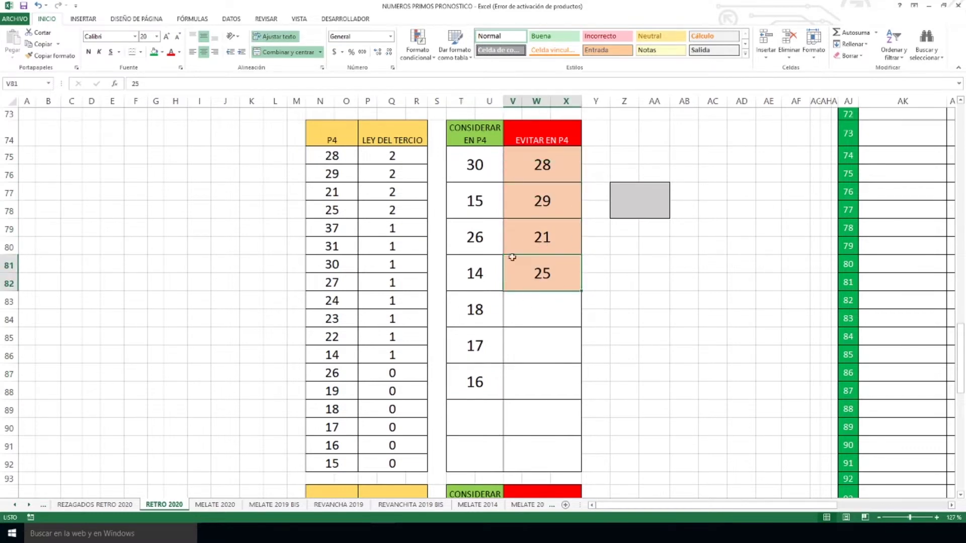
{"action": "left_click_drag", "start_coordinate": [326, 157], "coordinate": [414, 214]}
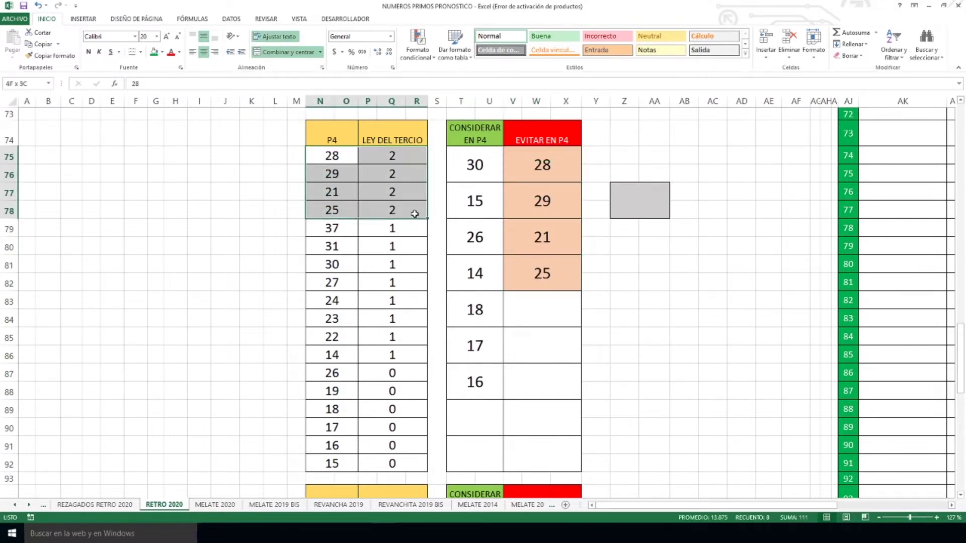
Step: Go through each number in the CONSIDERAR EN P5 list
{"action": "left_click", "coordinate": [616, 281]}
{"action": "scroll", "coordinate": [614, 274], "scroll_direction": "down", "scroll_amount": 4}
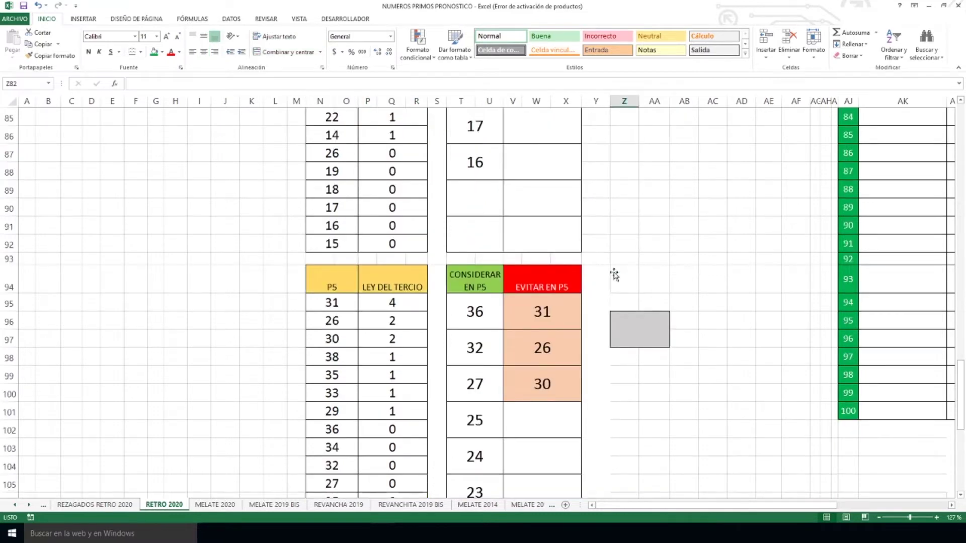
{"action": "scroll", "coordinate": [614, 275], "scroll_direction": "down", "scroll_amount": 3}
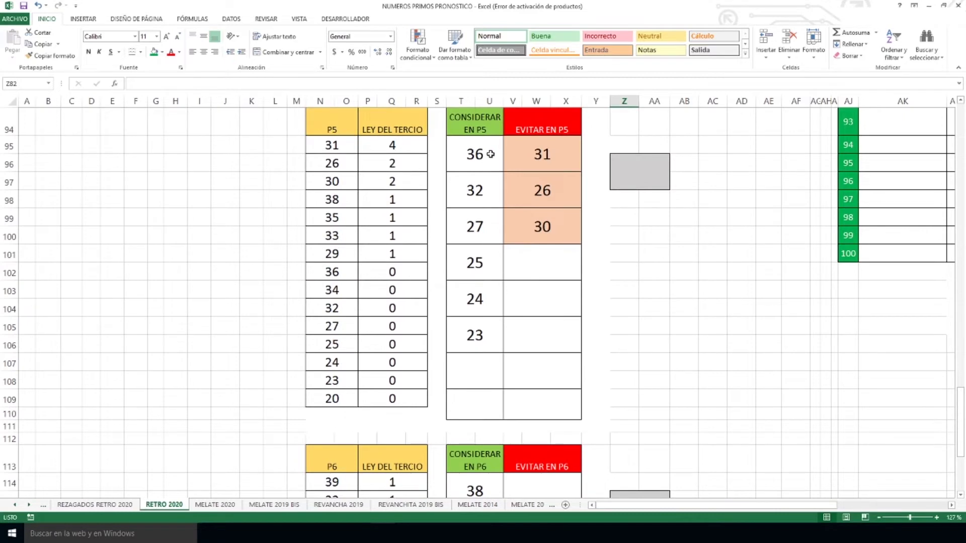
{"action": "left_click", "coordinate": [490, 154]}
{"action": "left_click", "coordinate": [480, 188]}
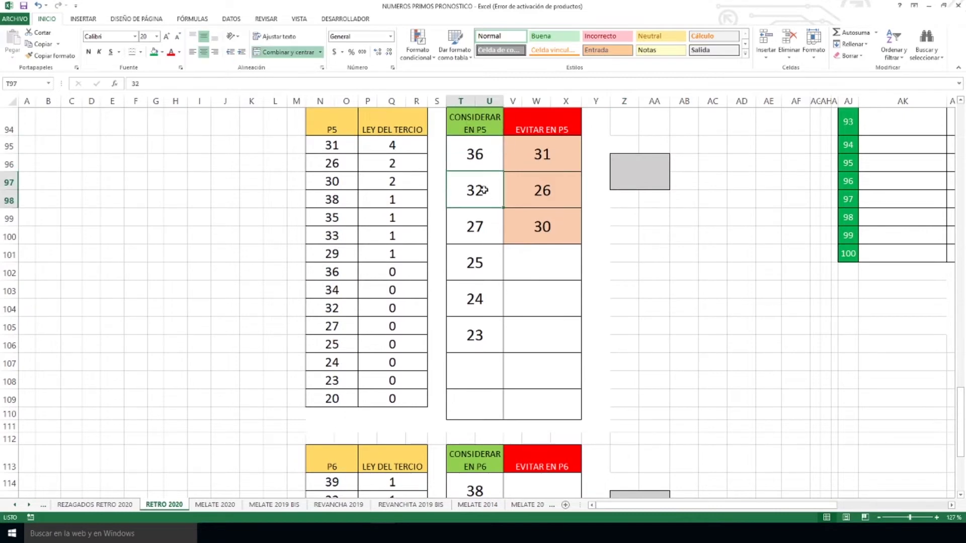
{"action": "left_click", "coordinate": [474, 227]}
{"action": "left_click", "coordinate": [488, 263]}
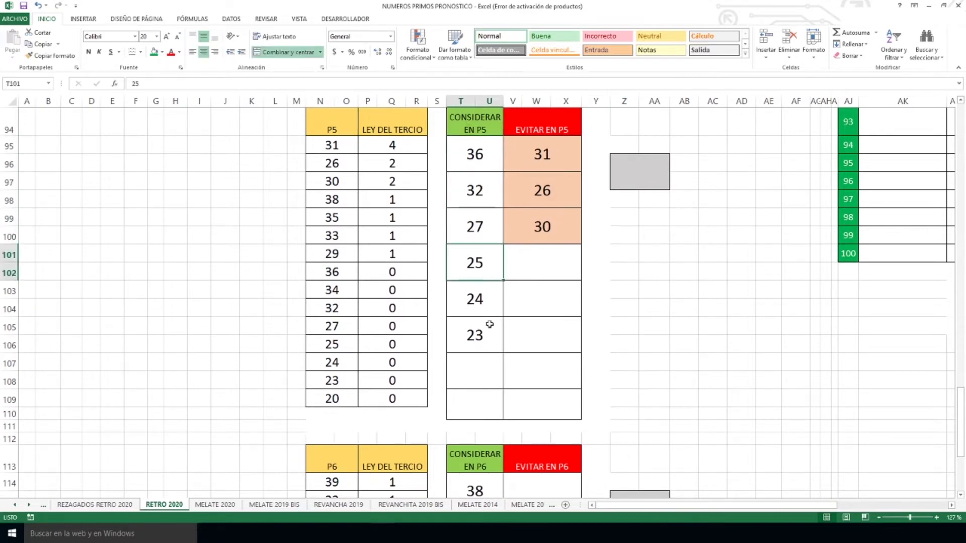
{"action": "left_click", "coordinate": [476, 298]}
{"action": "left_click", "coordinate": [480, 338]}
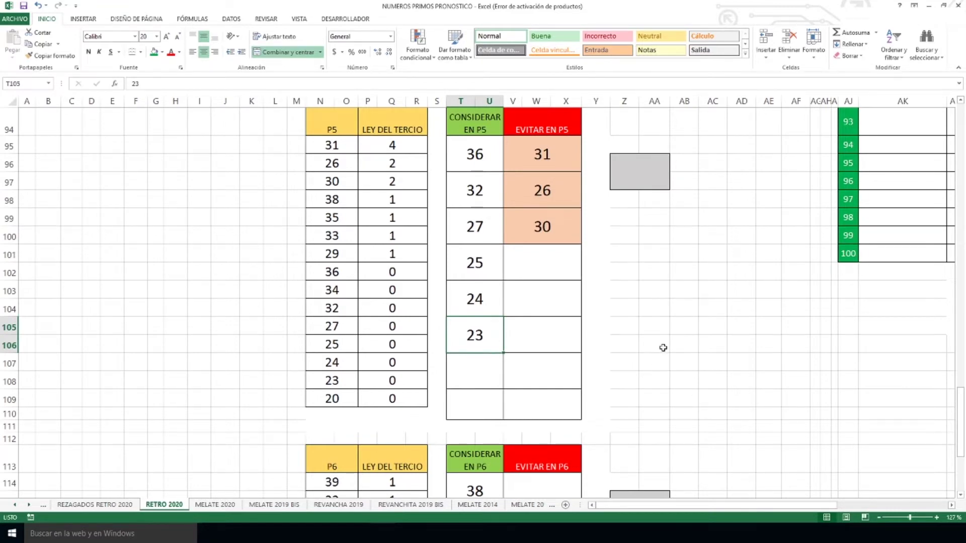
Step: Check the EVITAR EN P5 numbers against their rows in the P5 LEY DEL TERCIO table
{"action": "left_click", "coordinate": [561, 162]}
{"action": "left_click", "coordinate": [560, 191]}
{"action": "left_click", "coordinate": [560, 227]}
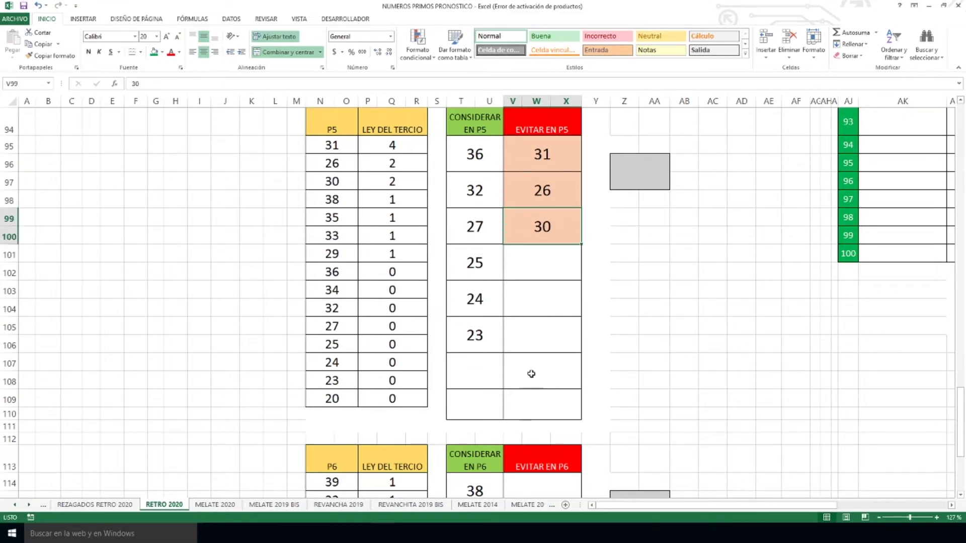
{"action": "left_click_drag", "start_coordinate": [347, 145], "coordinate": [398, 166]}
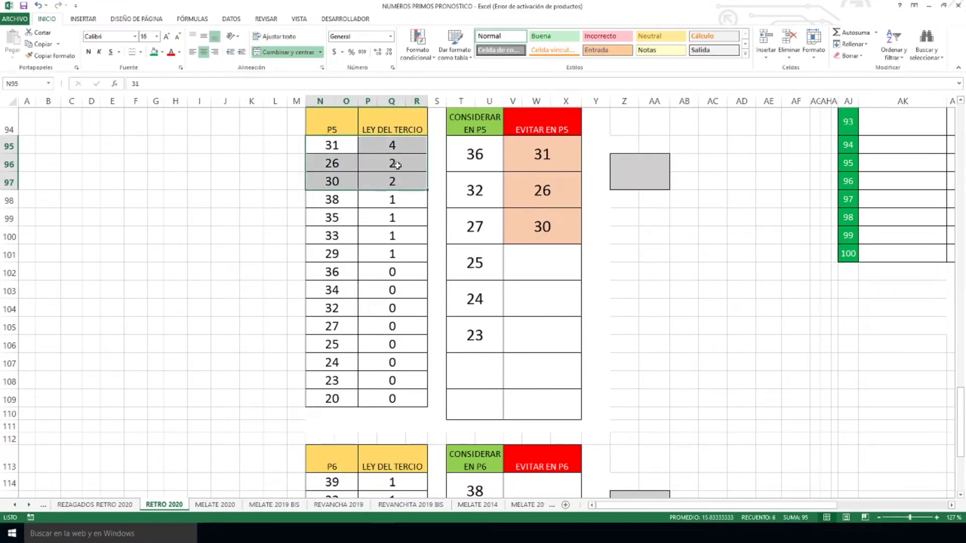
{"action": "left_click", "coordinate": [403, 144]}
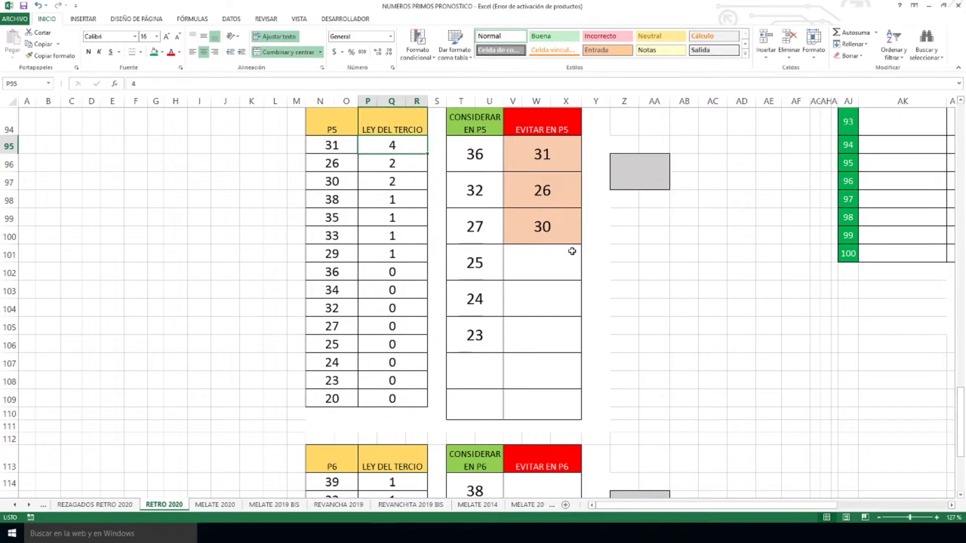
Step: Go through the CONSIDERAR EN P6 numbers and the EVITAR EN P6 column beside them
{"action": "scroll", "coordinate": [572, 251], "scroll_direction": "down", "scroll_amount": 5}
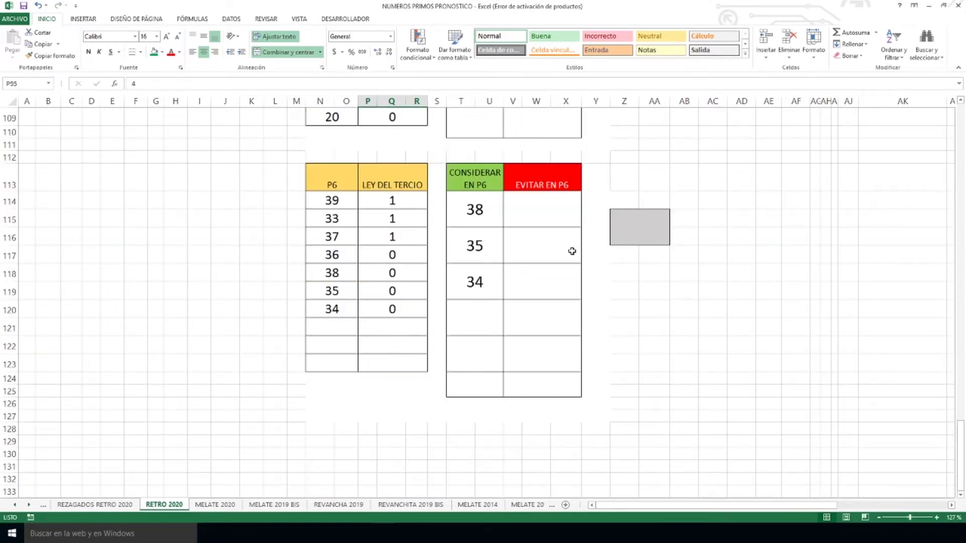
{"action": "left_click", "coordinate": [472, 209]}
{"action": "left_click", "coordinate": [476, 242]}
{"action": "left_click", "coordinate": [482, 288]}
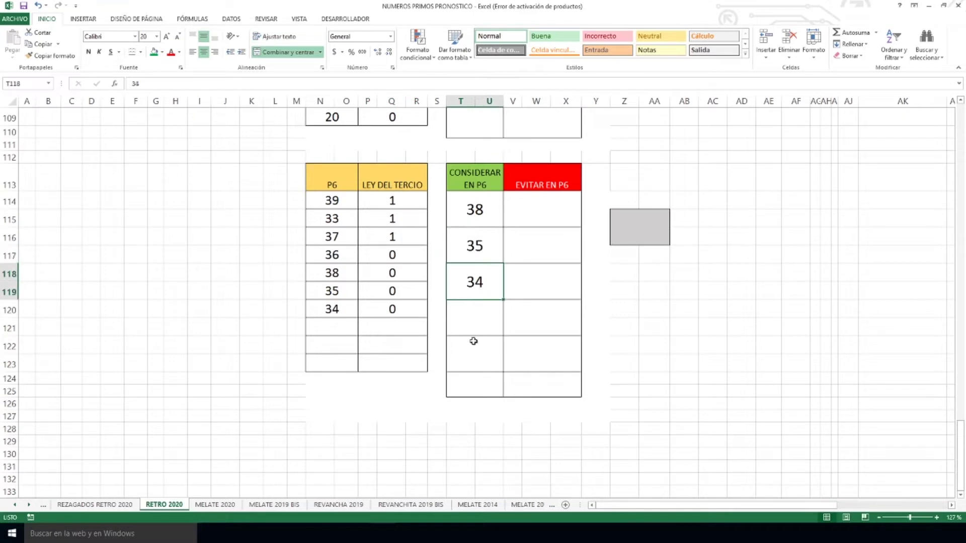
{"action": "left_click_drag", "start_coordinate": [530, 208], "coordinate": [545, 390]}
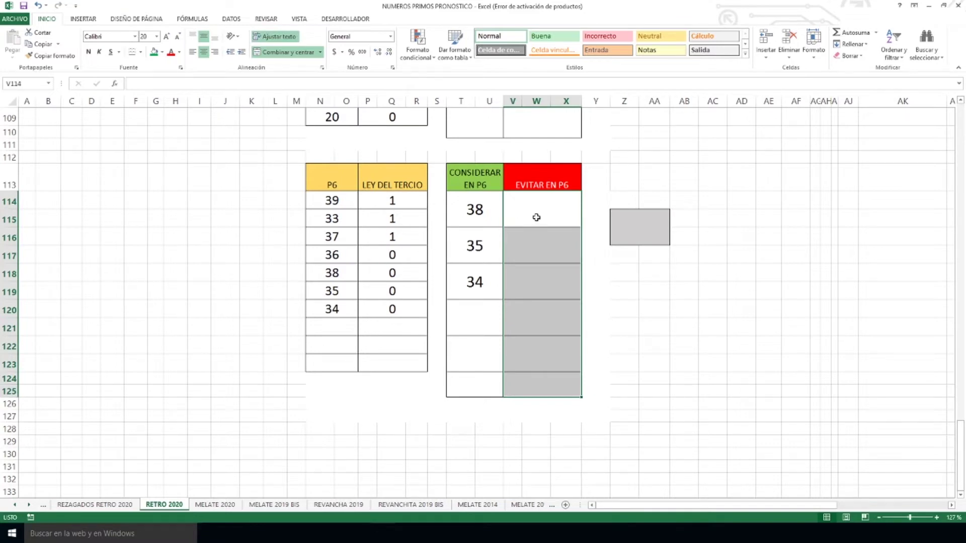
Step: Compare the CONSIDERAR EN P6 numbers with the rows of the P6 LEY DEL TERCIO table
{"action": "left_click", "coordinate": [484, 214]}
{"action": "left_click_drag", "start_coordinate": [484, 245], "coordinate": [487, 300]}
{"action": "left_click_drag", "start_coordinate": [336, 201], "coordinate": [408, 310]}
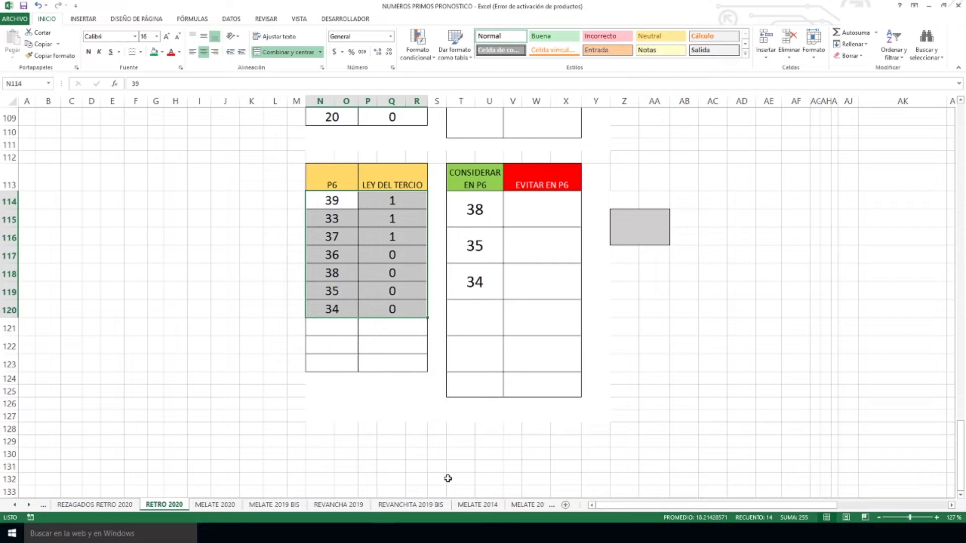
{"action": "left_click", "coordinate": [481, 213]}
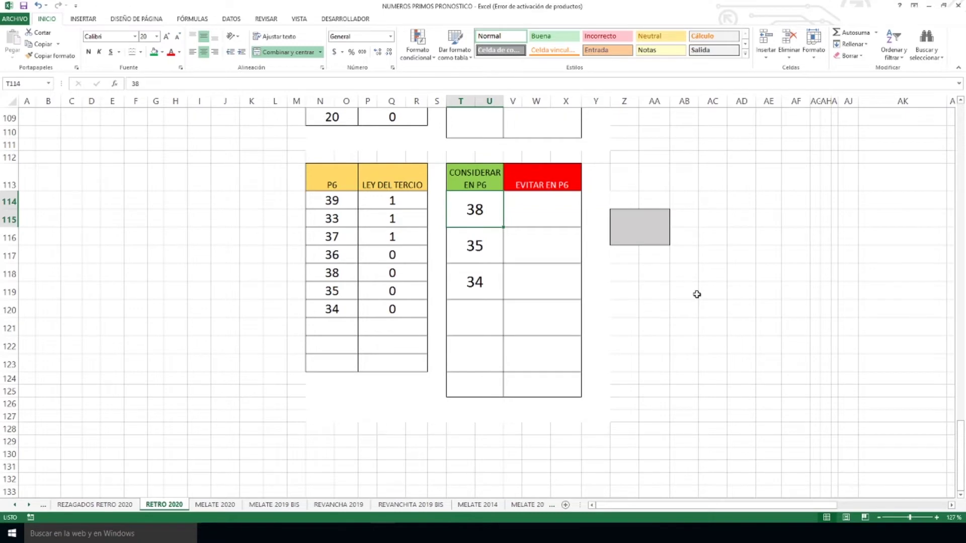
Step: Examine the sixth-position numbers of all 2020 draws in column AQ of the draw history, rows 2 to 18
{"action": "scroll", "coordinate": [696, 295], "scroll_direction": "up", "scroll_amount": 20}
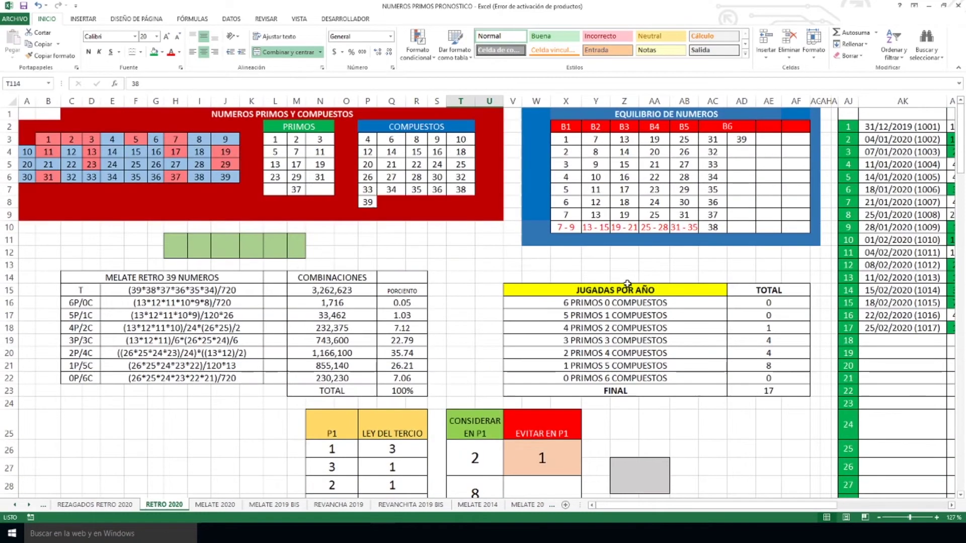
{"action": "left_click_drag", "start_coordinate": [716, 504], "coordinate": [827, 505]}
{"action": "left_click_drag", "start_coordinate": [678, 328], "coordinate": [675, 129]}
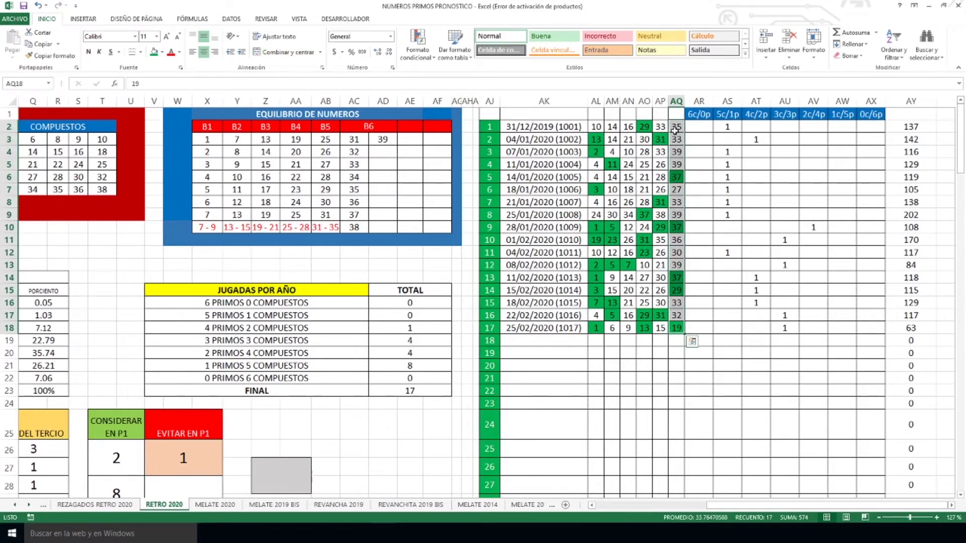
{"action": "left_click_drag", "start_coordinate": [680, 126], "coordinate": [682, 332]}
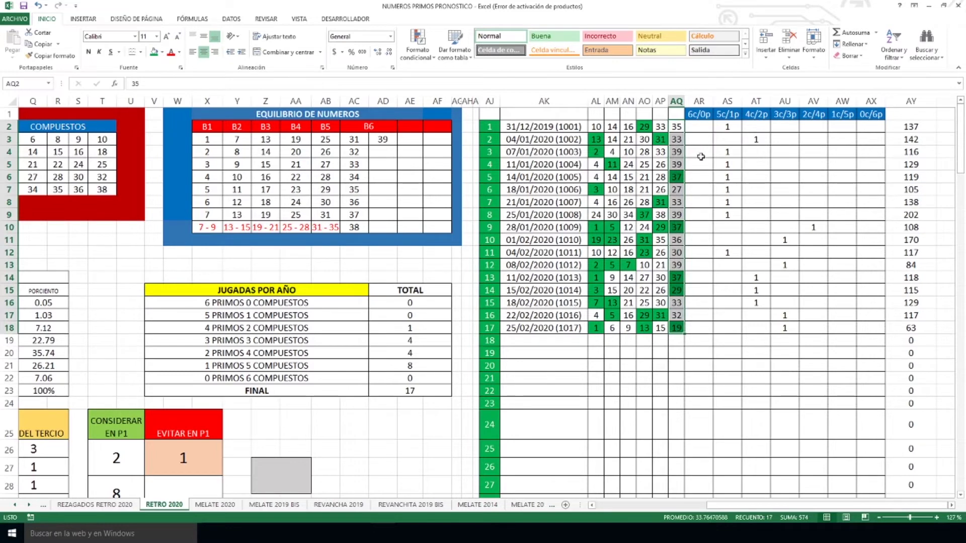
Step: Return to the CONSIDERAR EN P6 list and select its first number, 38
{"action": "scroll", "coordinate": [448, 335], "scroll_direction": "down", "scroll_amount": 15}
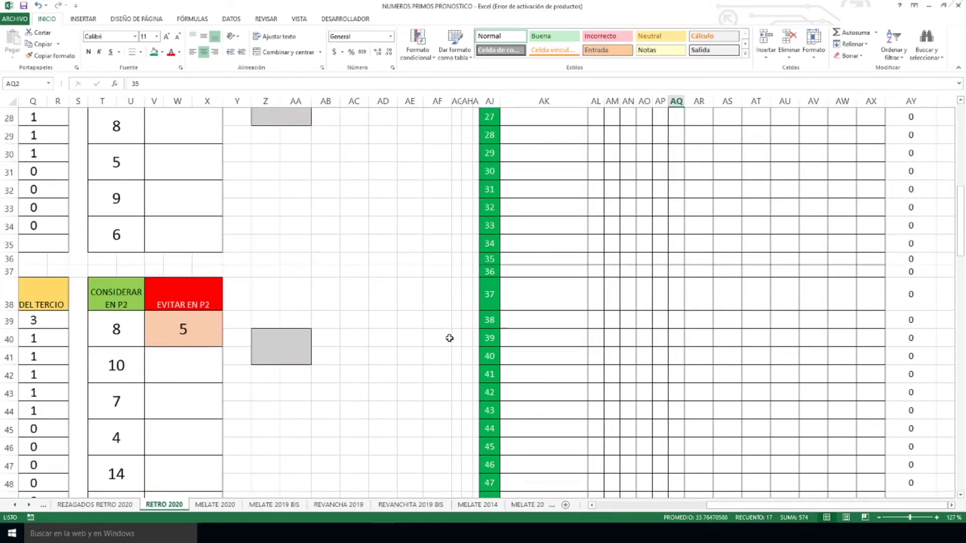
{"action": "left_click_drag", "start_coordinate": [815, 507], "coordinate": [726, 479]}
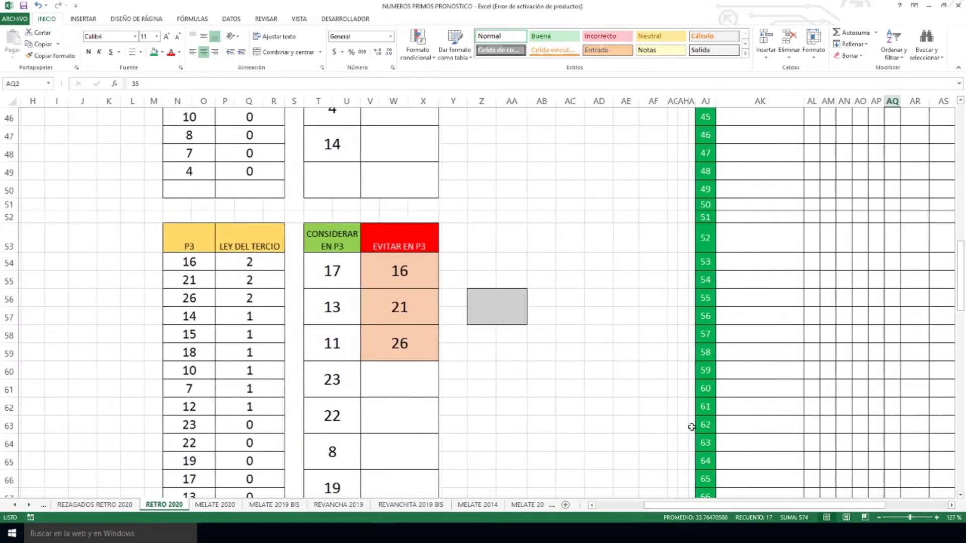
{"action": "scroll", "coordinate": [596, 317], "scroll_direction": "down", "scroll_amount": 6}
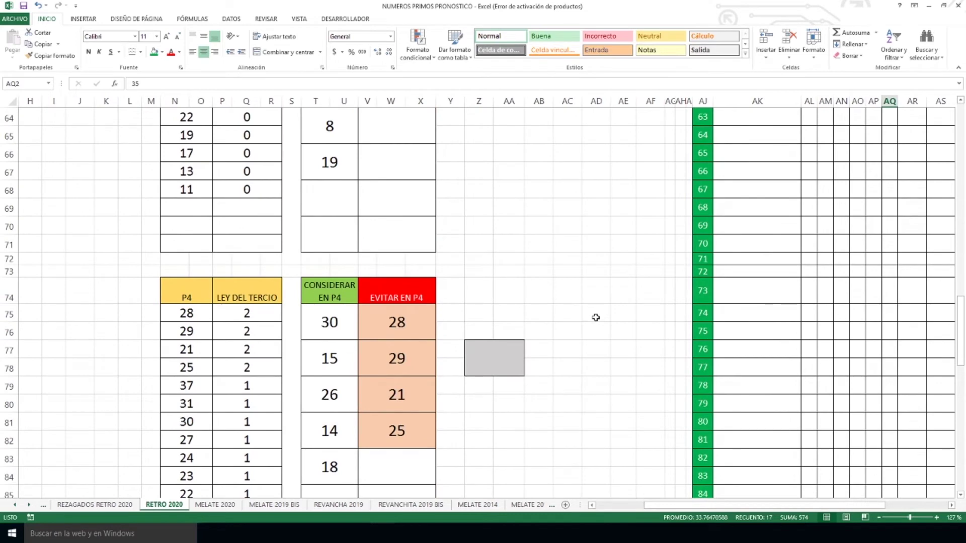
{"action": "scroll", "coordinate": [595, 317], "scroll_direction": "down", "scroll_amount": 11}
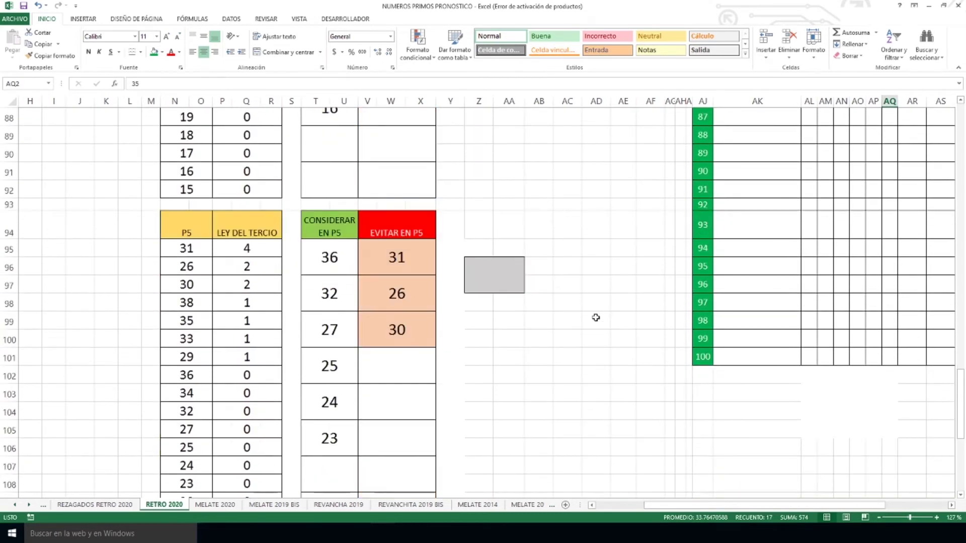
{"action": "scroll", "coordinate": [595, 317], "scroll_direction": "down", "scroll_amount": 4}
{"action": "left_click", "coordinate": [330, 210]}
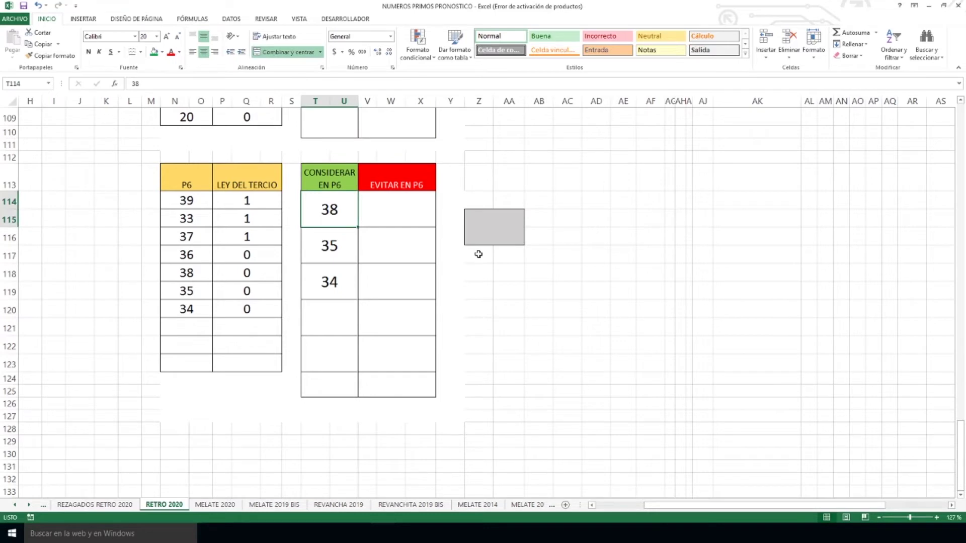
Step: On the REZAGADOS RETRO 2020 sheet, examine the P6 numbers and the whole NUMEROS CON MAYOR REZAGO POR POSICION table
{"action": "left_click", "coordinate": [96, 505]}
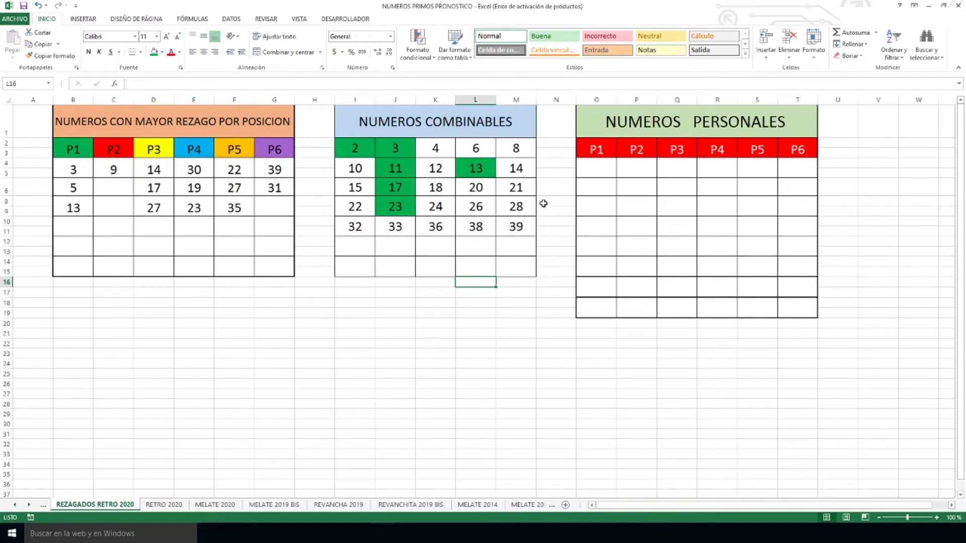
{"action": "left_click", "coordinate": [274, 173]}
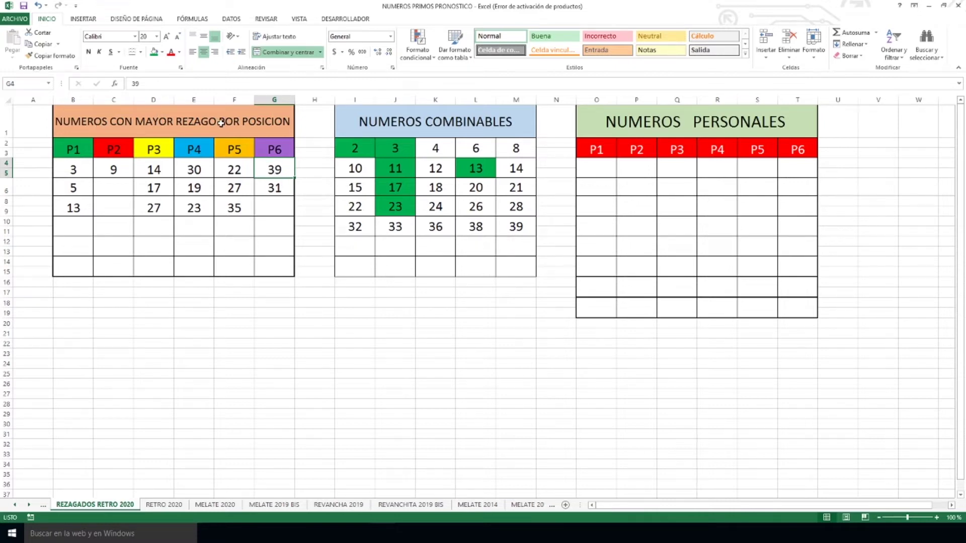
{"action": "left_click_drag", "start_coordinate": [285, 179], "coordinate": [284, 188]}
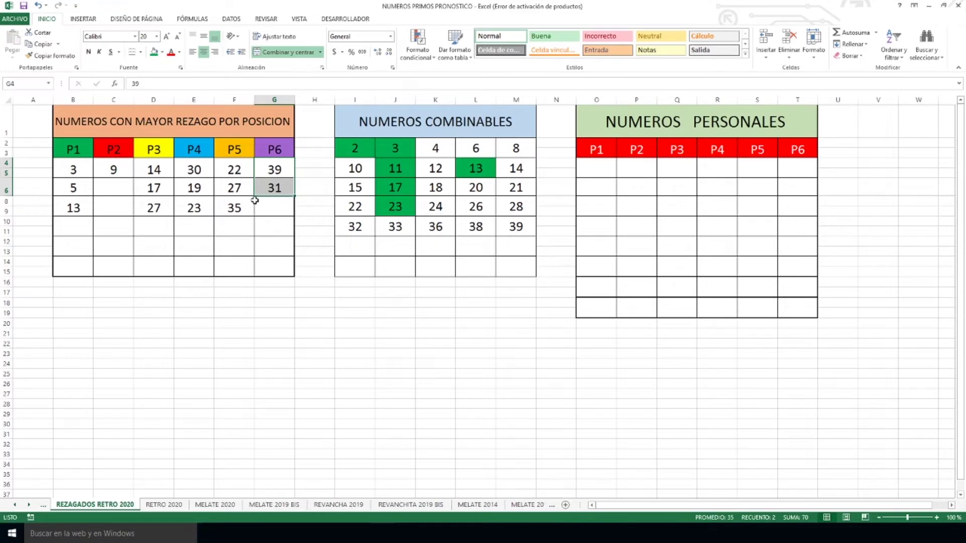
{"action": "left_click", "coordinate": [280, 172]}
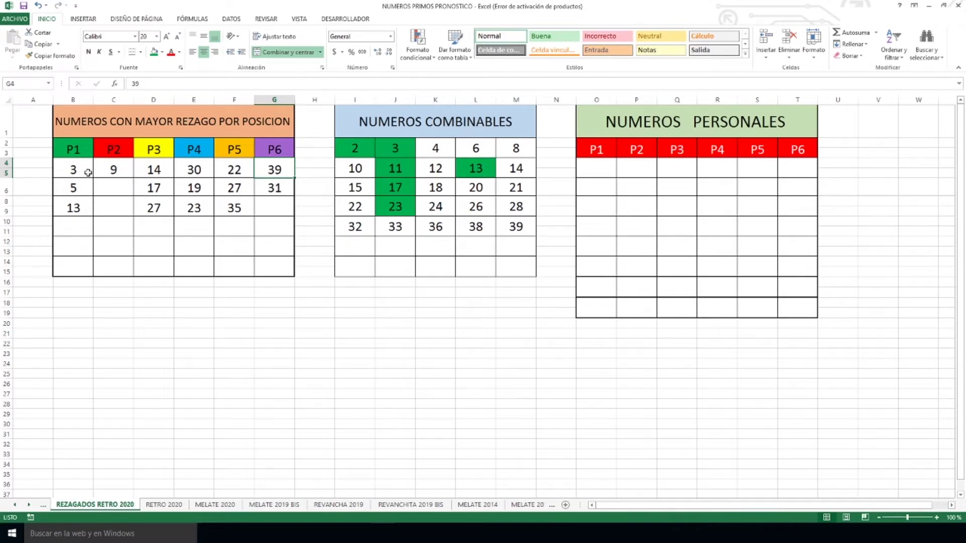
{"action": "left_click_drag", "start_coordinate": [85, 172], "coordinate": [270, 207]}
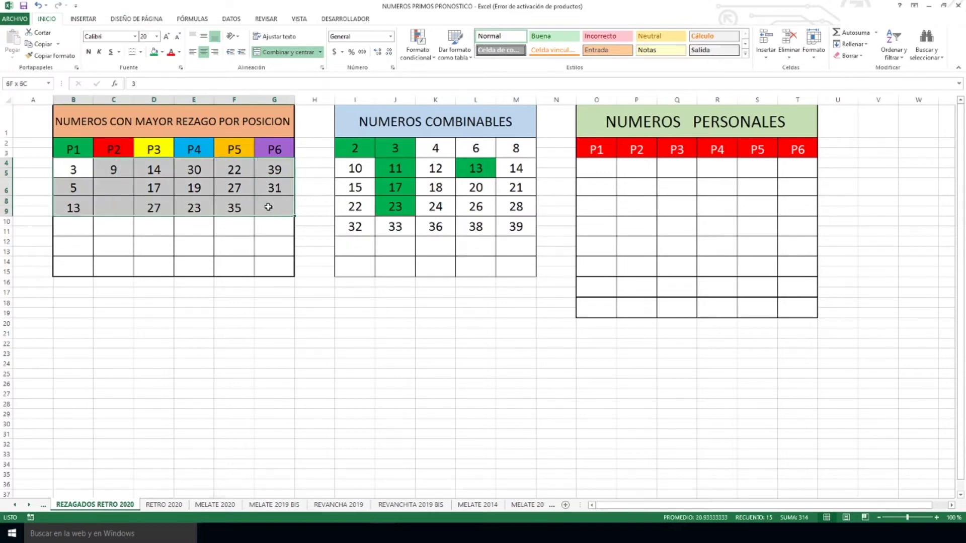
{"action": "left_click", "coordinate": [275, 292]}
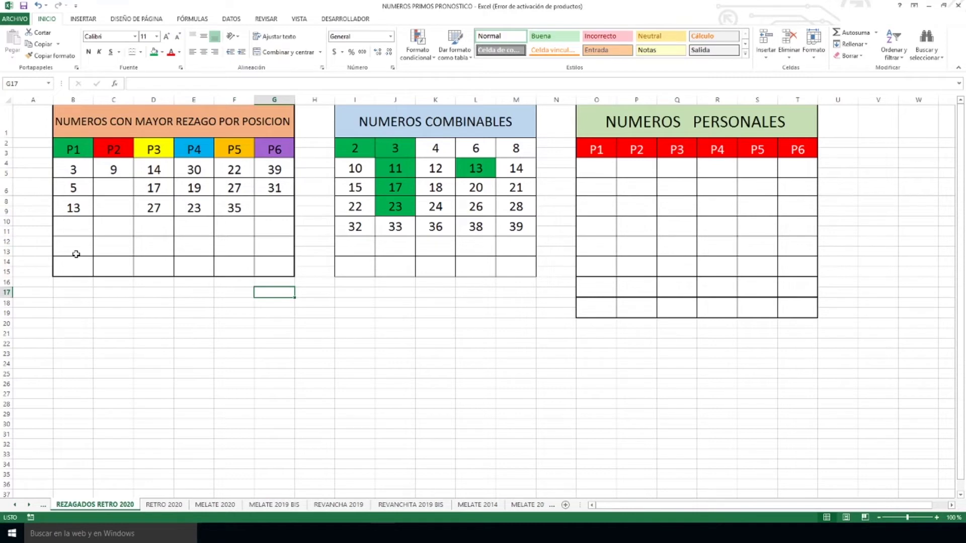
Step: Go through the most overdue numbers listed for positions P1, P2 and P3
{"action": "left_click", "coordinate": [83, 172]}
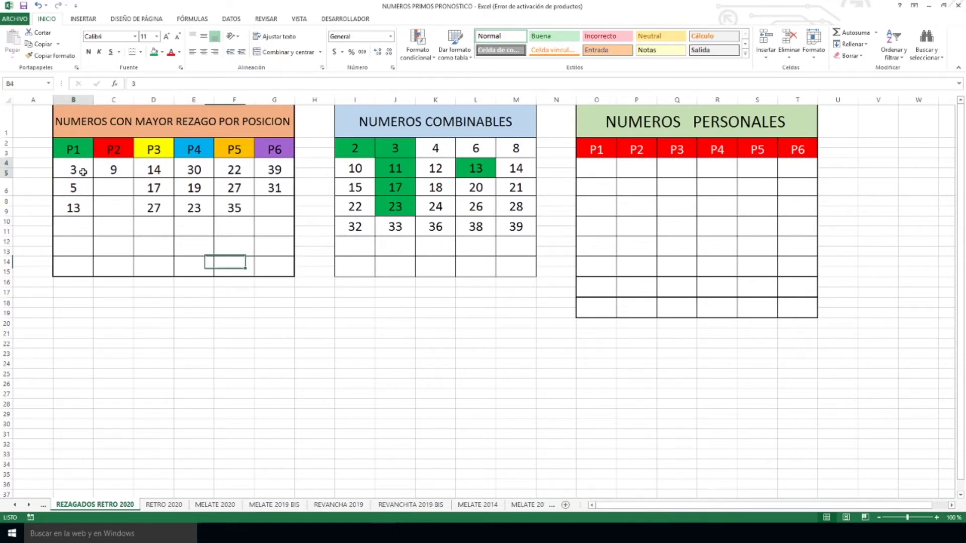
{"action": "left_click", "coordinate": [76, 185]}
{"action": "left_click", "coordinate": [79, 208]}
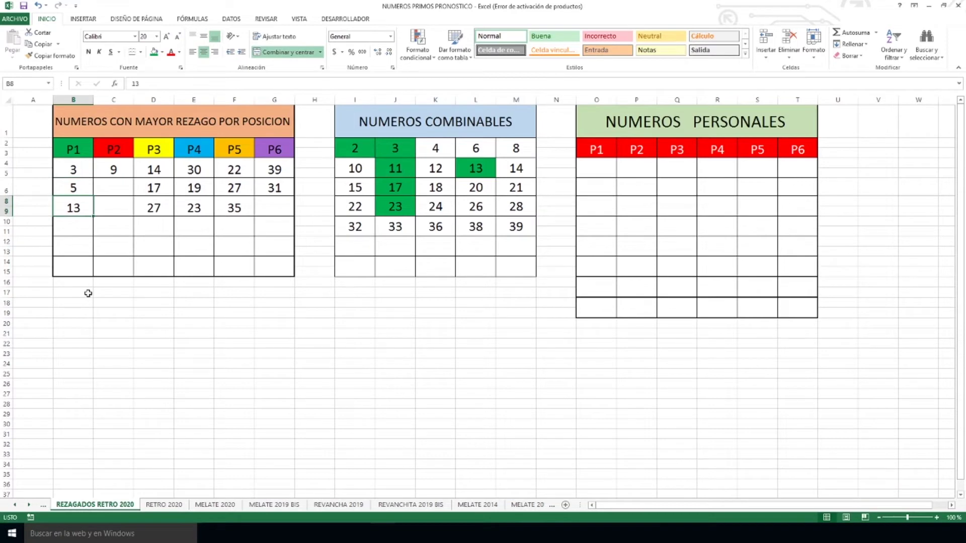
{"action": "left_click", "coordinate": [126, 173]}
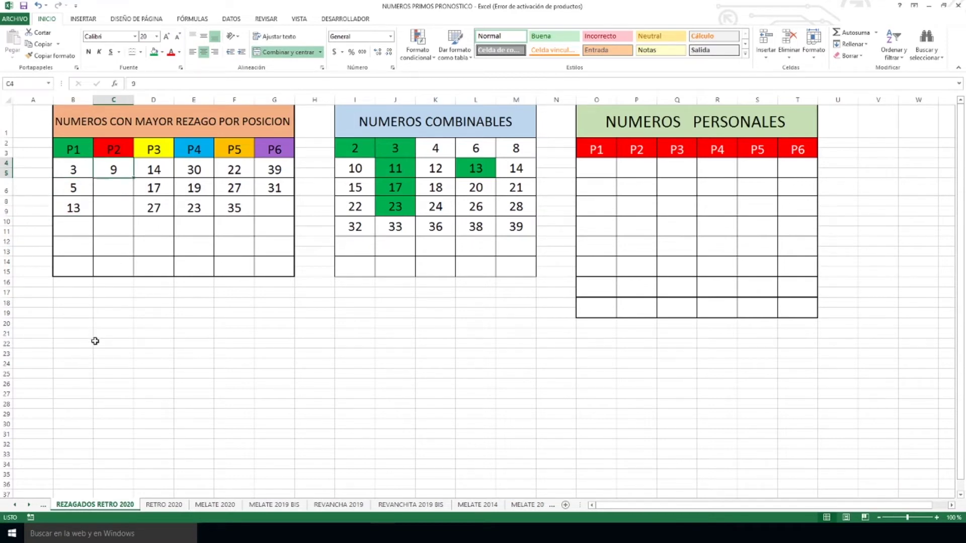
{"action": "left_click", "coordinate": [165, 171]}
{"action": "left_click", "coordinate": [160, 188]}
{"action": "left_click", "coordinate": [162, 207]}
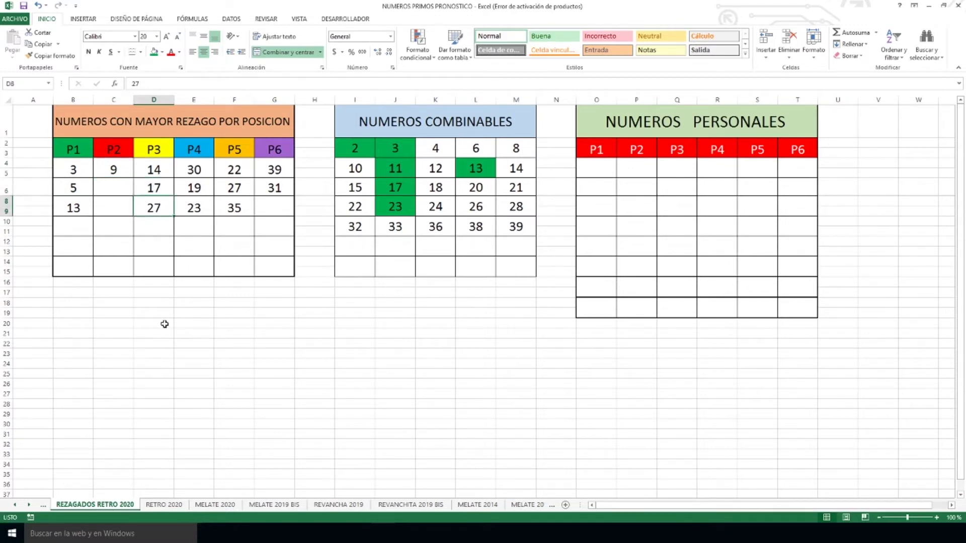
Step: Go through the most overdue numbers for positions P4, P5 and P6, then select all the listed numbers from P1 to P6
{"action": "left_click", "coordinate": [198, 186]}
{"action": "left_click", "coordinate": [201, 212]}
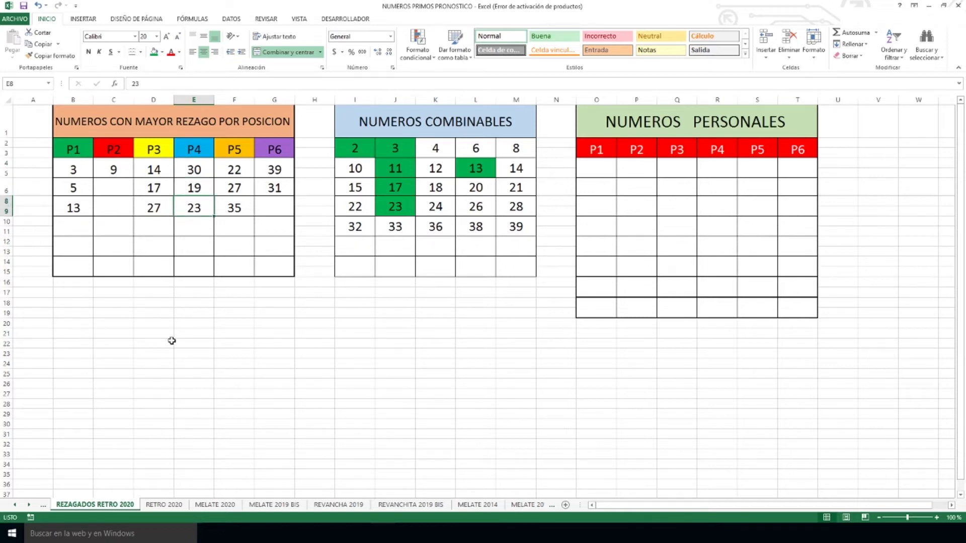
{"action": "left_click", "coordinate": [240, 171]}
{"action": "left_click", "coordinate": [239, 188]}
{"action": "left_click", "coordinate": [236, 207]}
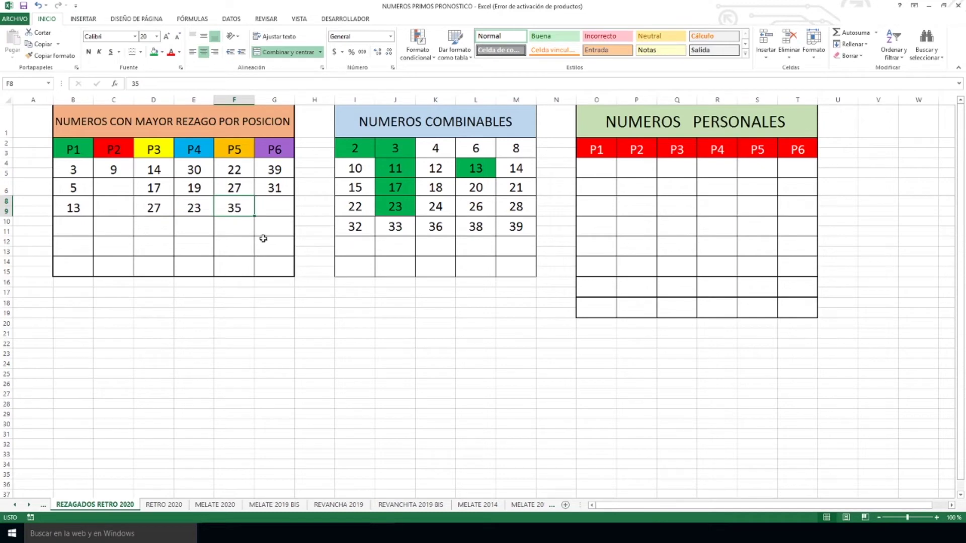
{"action": "left_click", "coordinate": [278, 170]}
{"action": "left_click", "coordinate": [274, 188]}
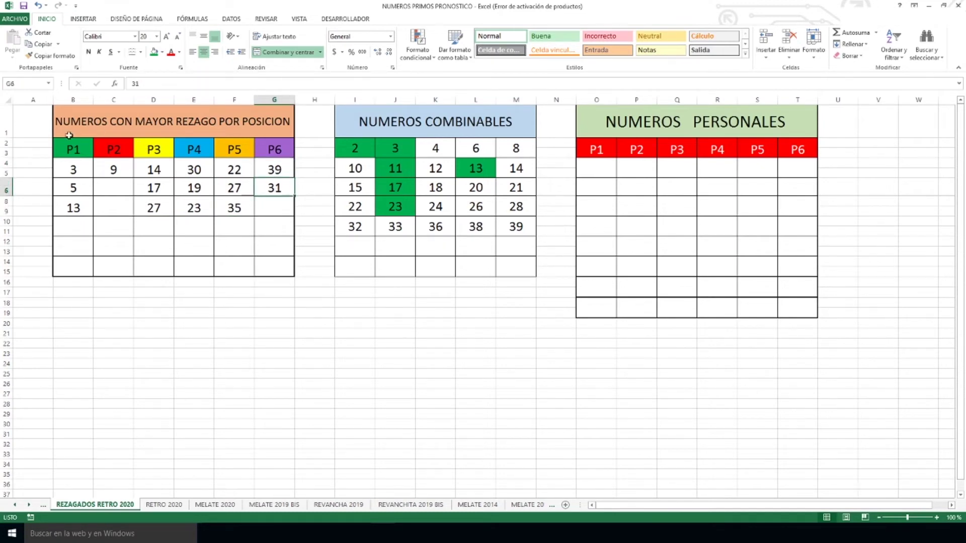
{"action": "left_click_drag", "start_coordinate": [70, 163], "coordinate": [277, 213]}
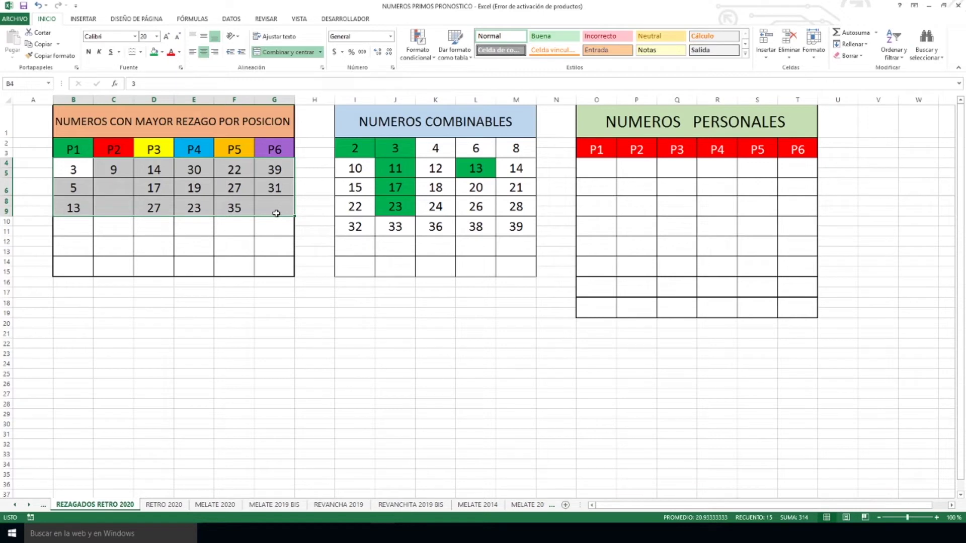
Step: Review the P1 to P6 headings and P5 numbers 27 and 22, then compare the NUMEROS COMBINABLES and NUMEROS CON MAYOR REZAGO headings
{"action": "left_click_drag", "start_coordinate": [91, 145], "coordinate": [268, 144]}
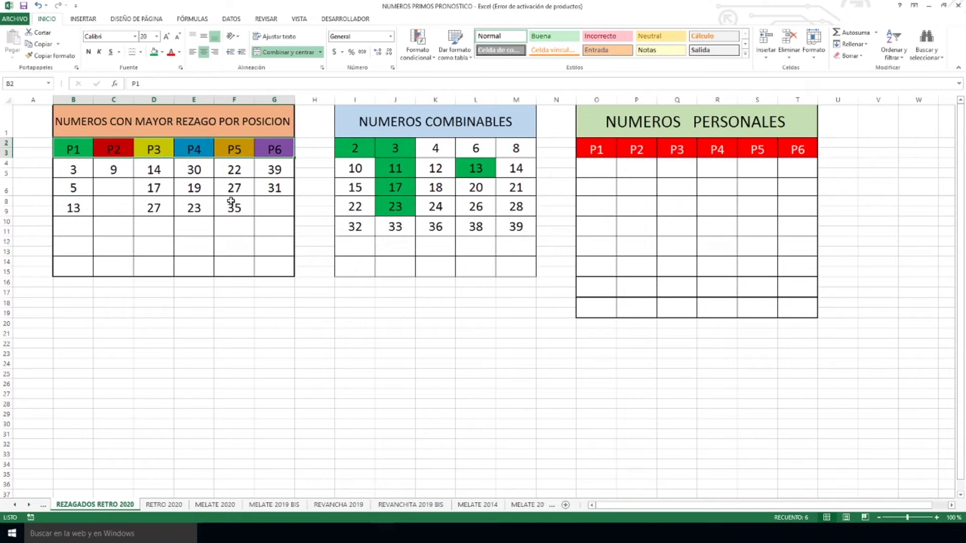
{"action": "left_click", "coordinate": [236, 184]}
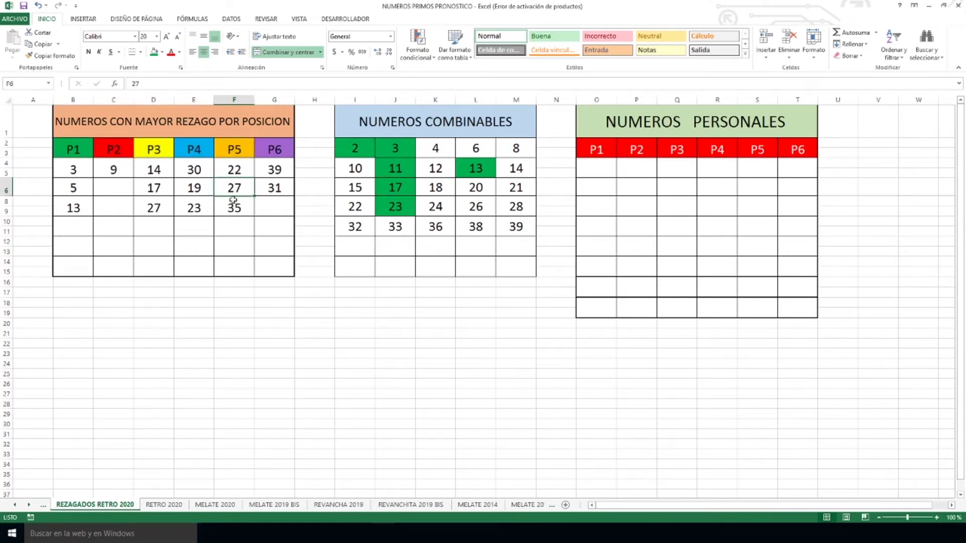
{"action": "left_click", "coordinate": [233, 173]}
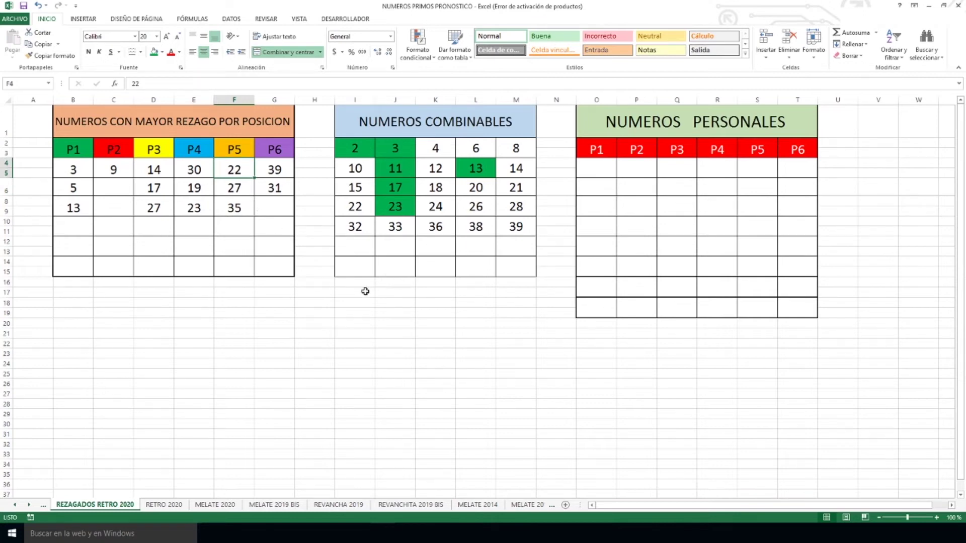
{"action": "left_click", "coordinate": [440, 122]}
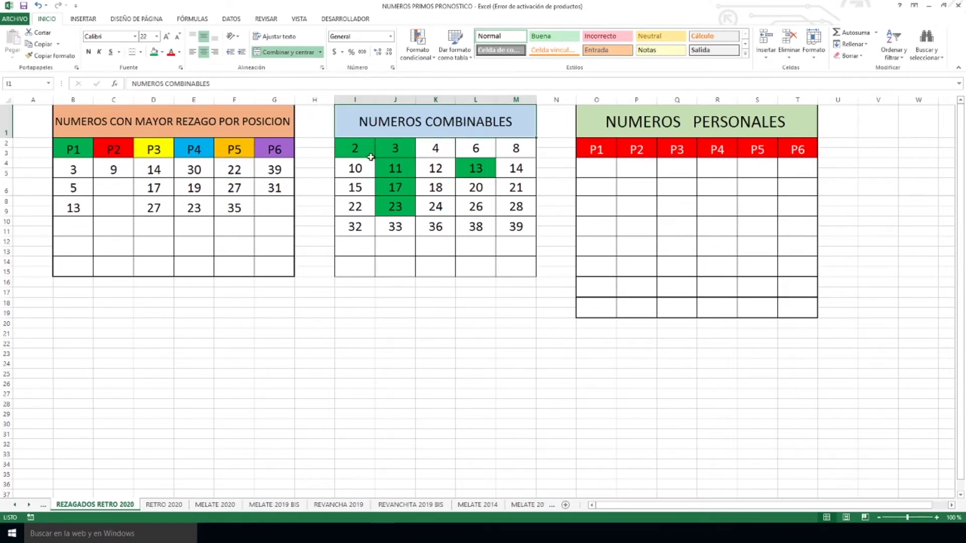
{"action": "left_click", "coordinate": [240, 129]}
Step: Check the statistics tables at the top of the RETRO 2020 sheet and return to REZAGADOS RETRO 2020
{"action": "left_click", "coordinate": [164, 504]}
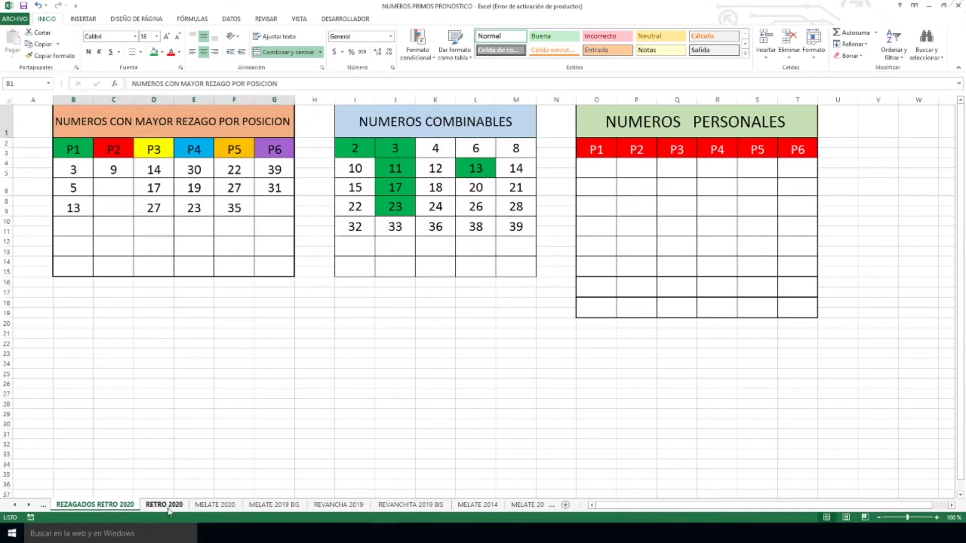
{"action": "scroll", "coordinate": [287, 438], "scroll_direction": "up", "scroll_amount": 20}
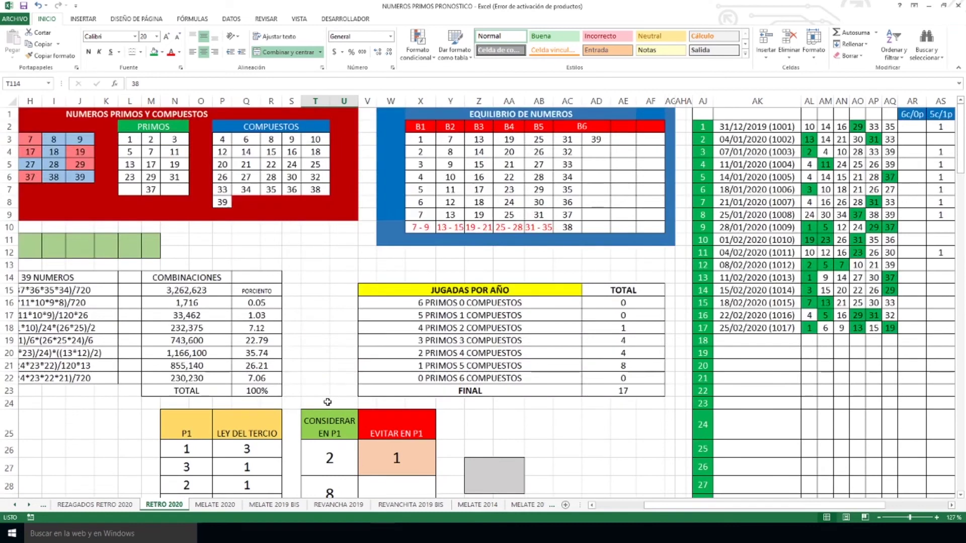
{"action": "left_click", "coordinate": [105, 506]}
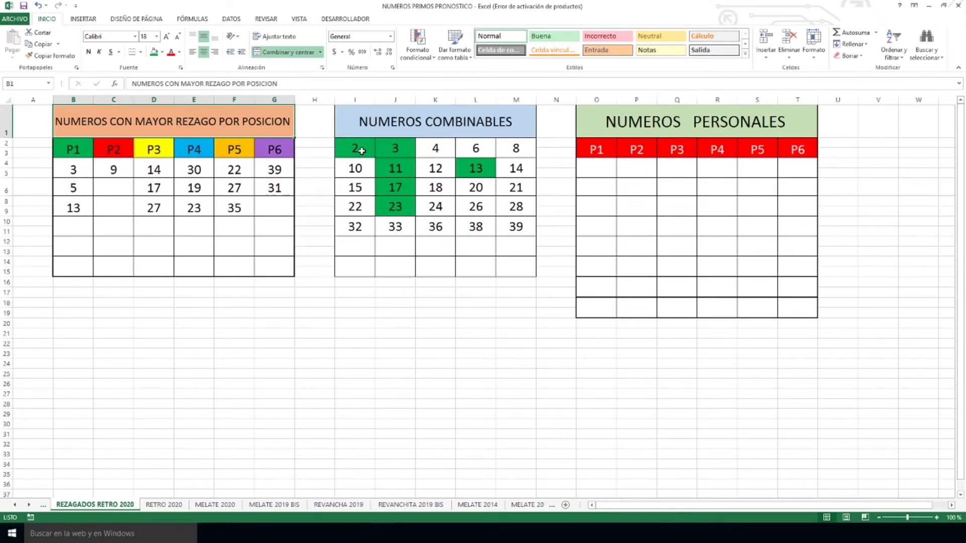
Step: Highlight all the numbers from 2 to 39 in the NUMEROS COMBINABLES table
{"action": "left_click_drag", "start_coordinate": [361, 150], "coordinate": [518, 228]}
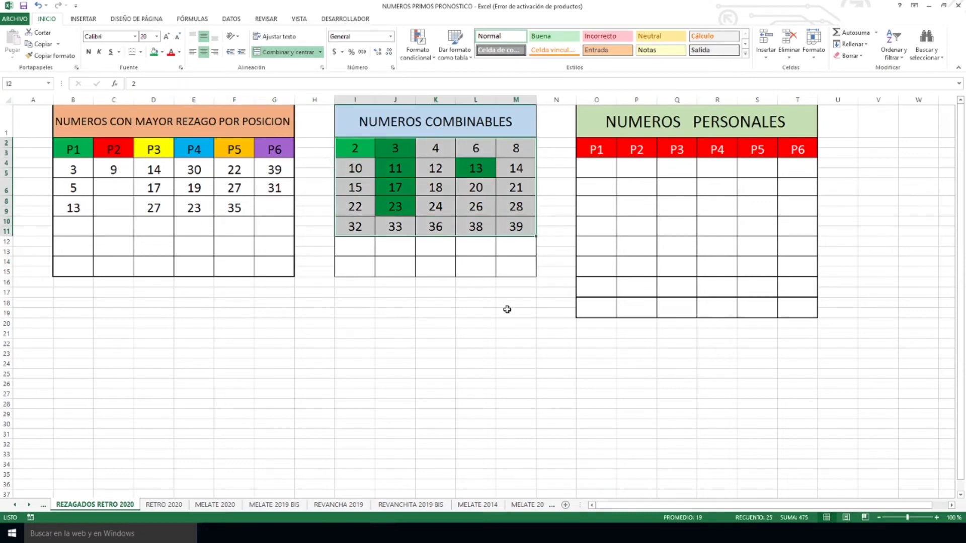
{"action": "left_click", "coordinate": [555, 227]}
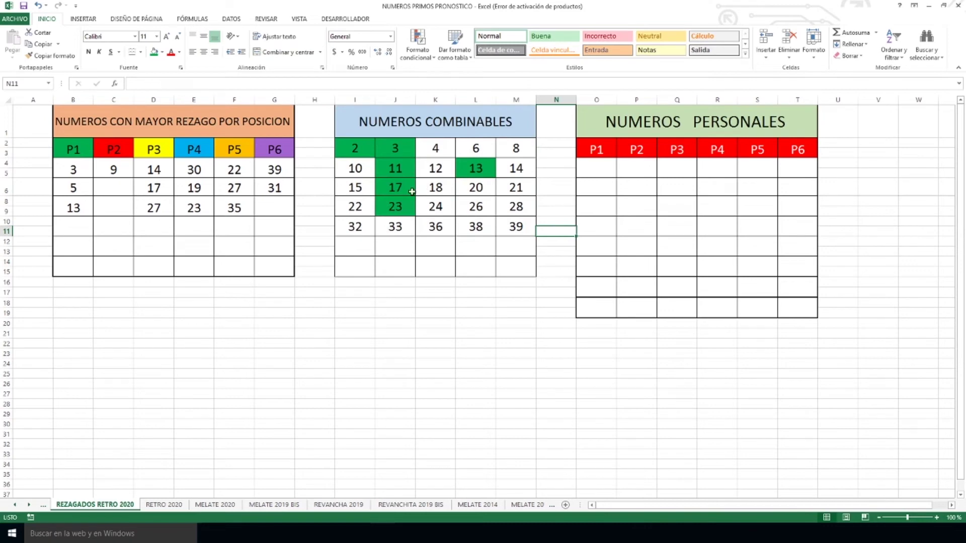
{"action": "left_click_drag", "start_coordinate": [361, 151], "coordinate": [520, 230]}
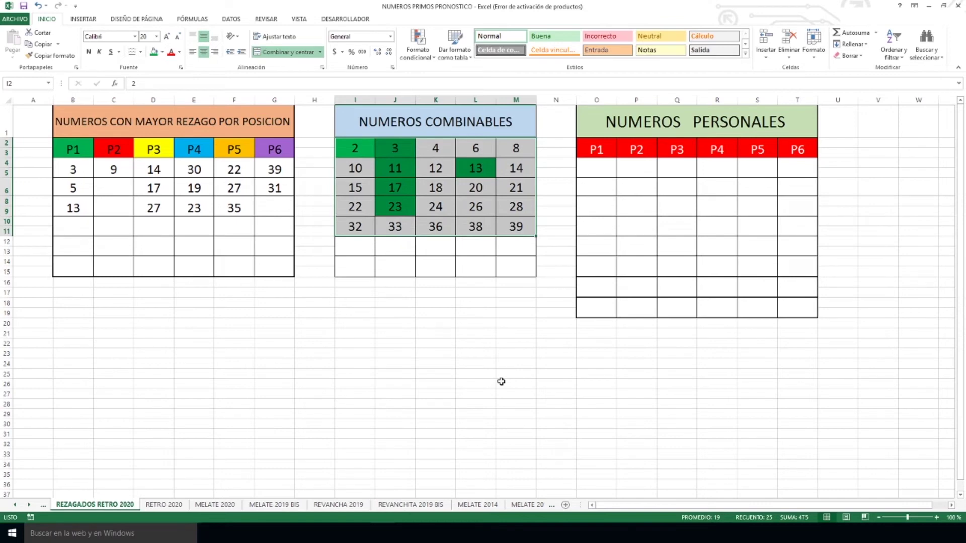
Step: Go through the position headings P1 to P6 one by one, then point out 13 and 15 among the combinable numbers
{"action": "left_click", "coordinate": [79, 151]}
{"action": "left_click", "coordinate": [110, 150]}
{"action": "left_click", "coordinate": [156, 150]}
{"action": "left_click", "coordinate": [198, 150]}
{"action": "left_click", "coordinate": [234, 150]}
{"action": "left_click", "coordinate": [275, 150]}
{"action": "left_click", "coordinate": [475, 168]}
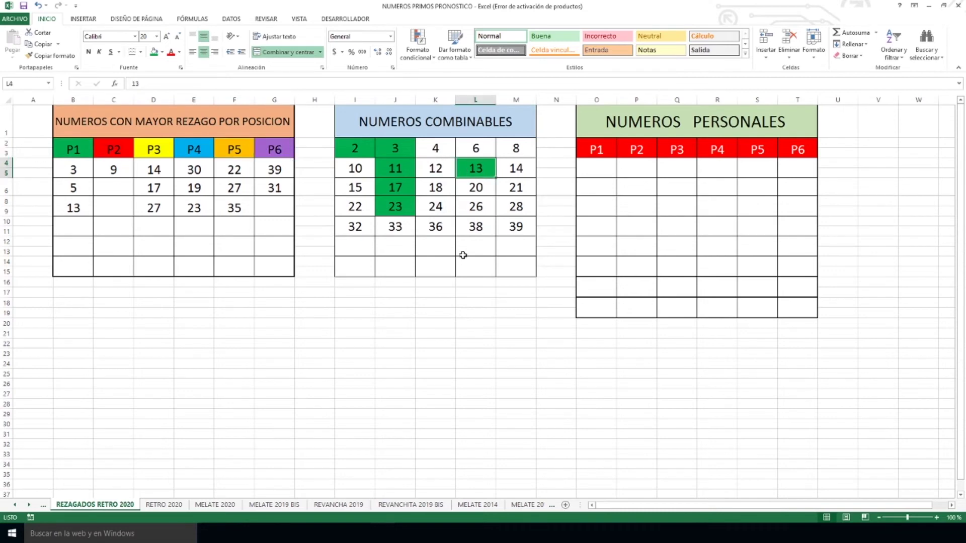
{"action": "left_click", "coordinate": [358, 185]}
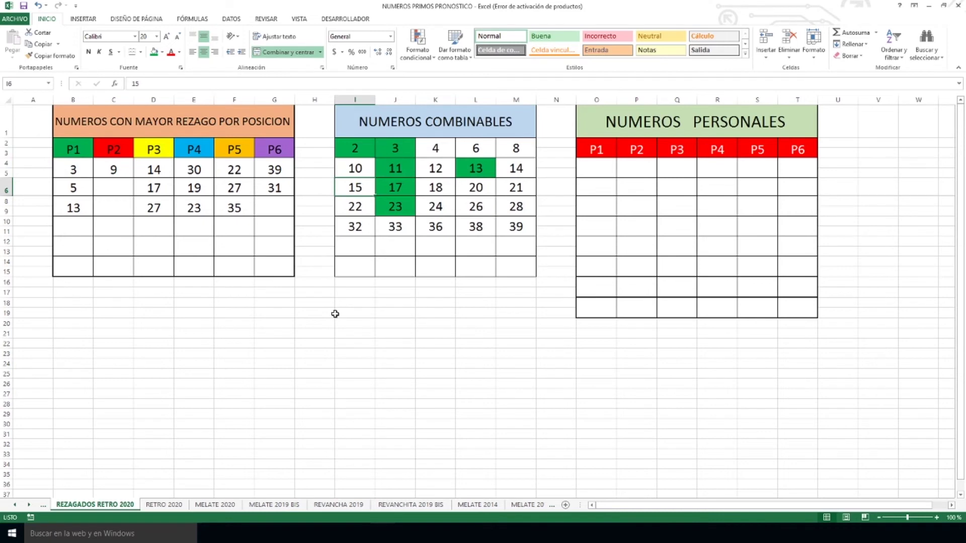
Step: On the RETRO 2020 sheet, examine the numbers in columns B1, B2 and B3 of the EQUILIBRIO DE NUMEROS table
{"action": "left_click", "coordinate": [164, 504]}
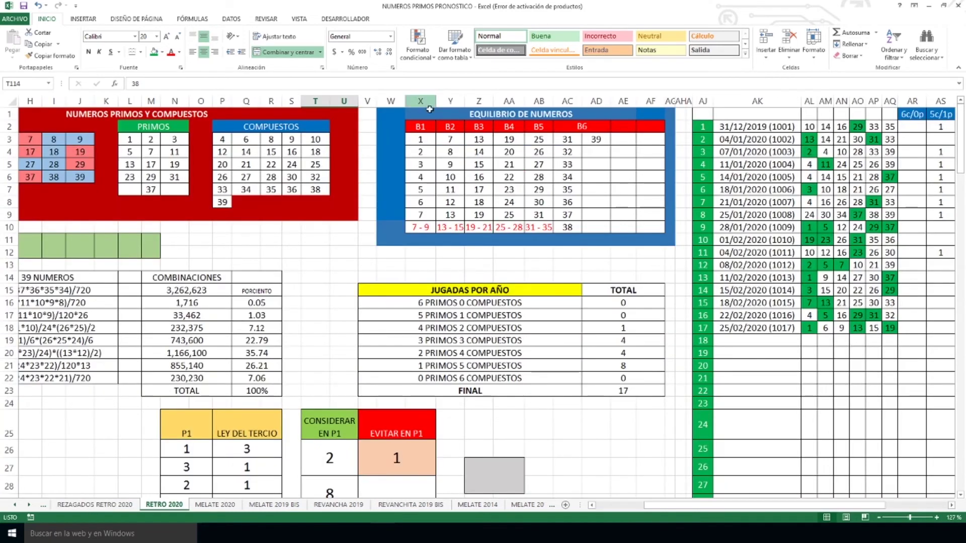
{"action": "left_click_drag", "start_coordinate": [423, 141], "coordinate": [421, 216]}
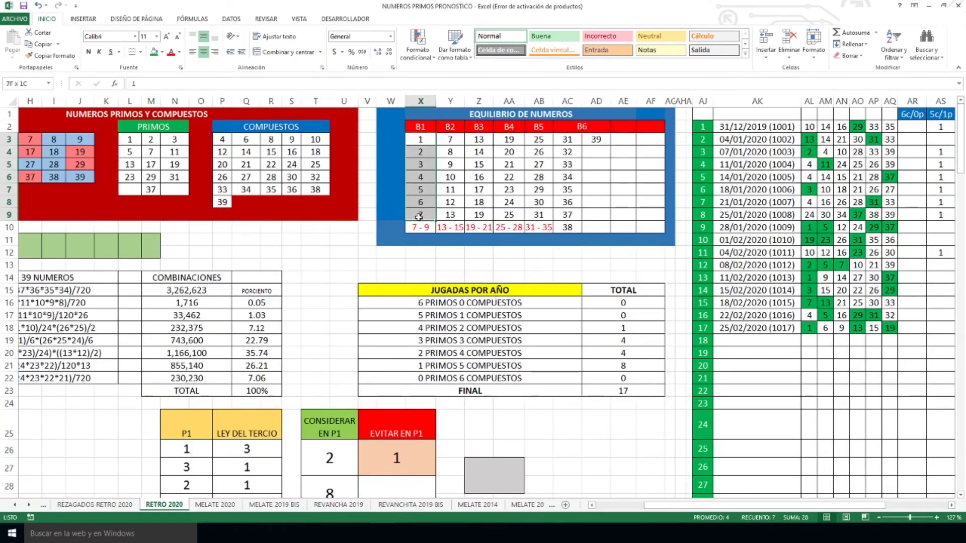
{"action": "left_click", "coordinate": [455, 214]}
{"action": "left_click", "coordinate": [478, 140]}
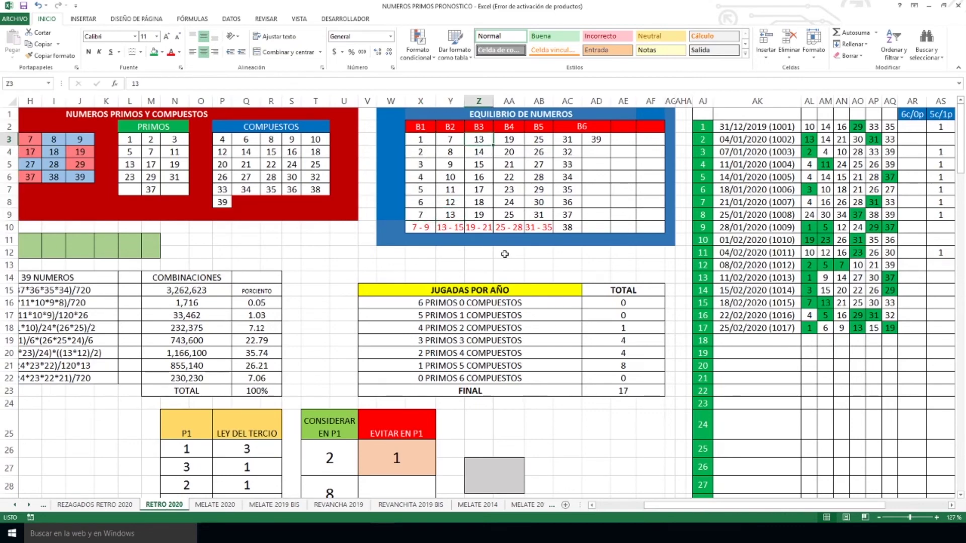
Step: Return to REZAGADOS RETRO 2020 and select the NUMEROS COMBINABLES values together with the empty row below them
{"action": "left_click", "coordinate": [109, 506]}
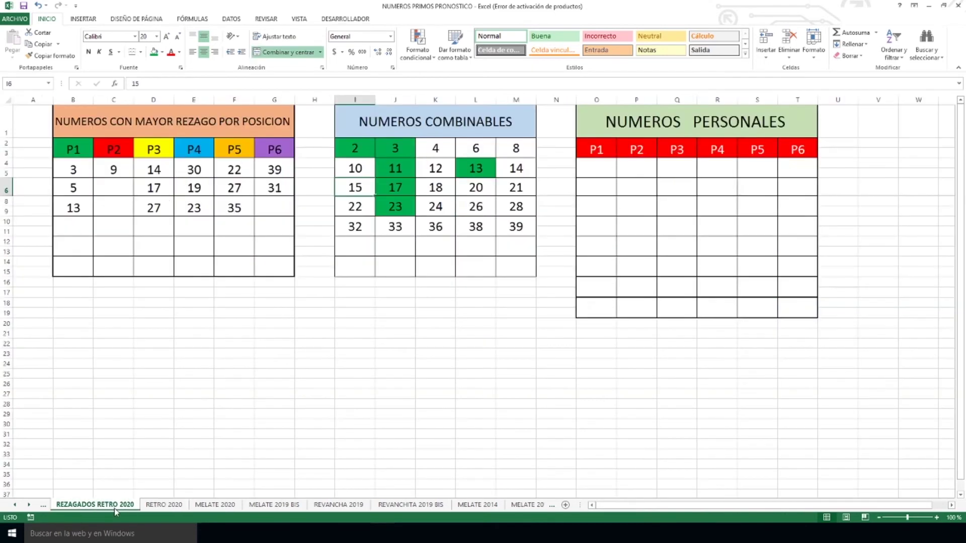
{"action": "left_click_drag", "start_coordinate": [365, 146], "coordinate": [517, 240]}
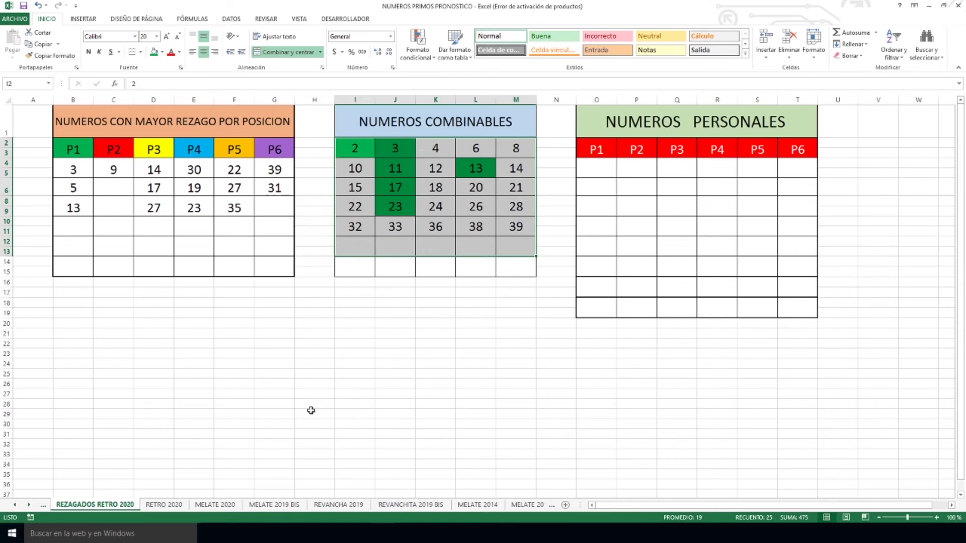
Step: On the RETRO 2020 sheet, look over the P1 tables and the JUGADAS POR AÑO summary, then select the empty cell Z13
{"action": "left_click", "coordinate": [166, 506]}
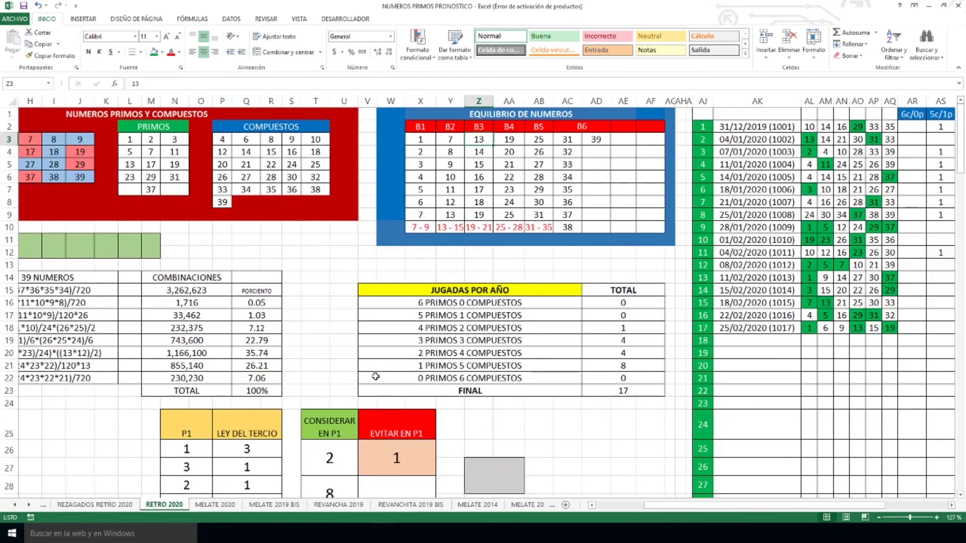
{"action": "scroll", "coordinate": [382, 352], "scroll_direction": "down", "scroll_amount": 5}
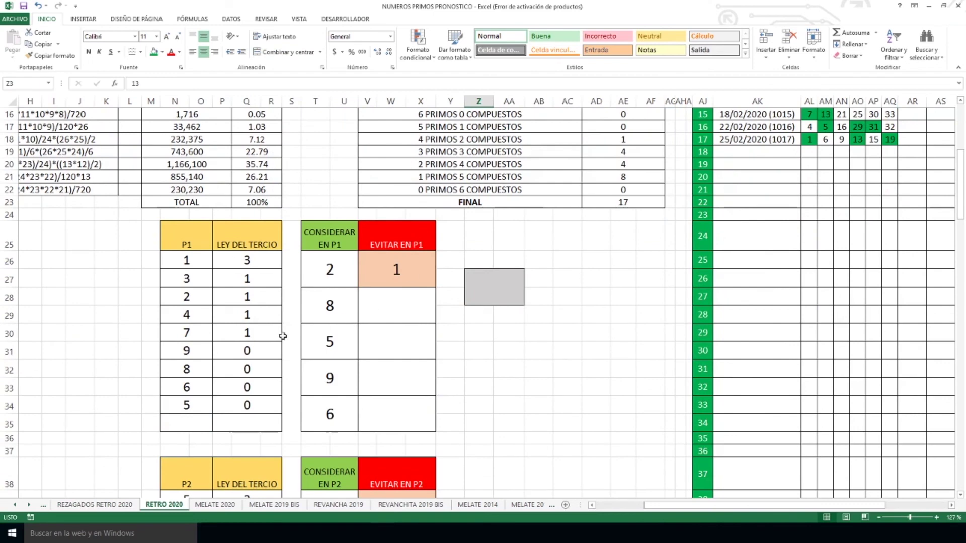
{"action": "scroll", "coordinate": [566, 364], "scroll_direction": "up", "scroll_amount": 5}
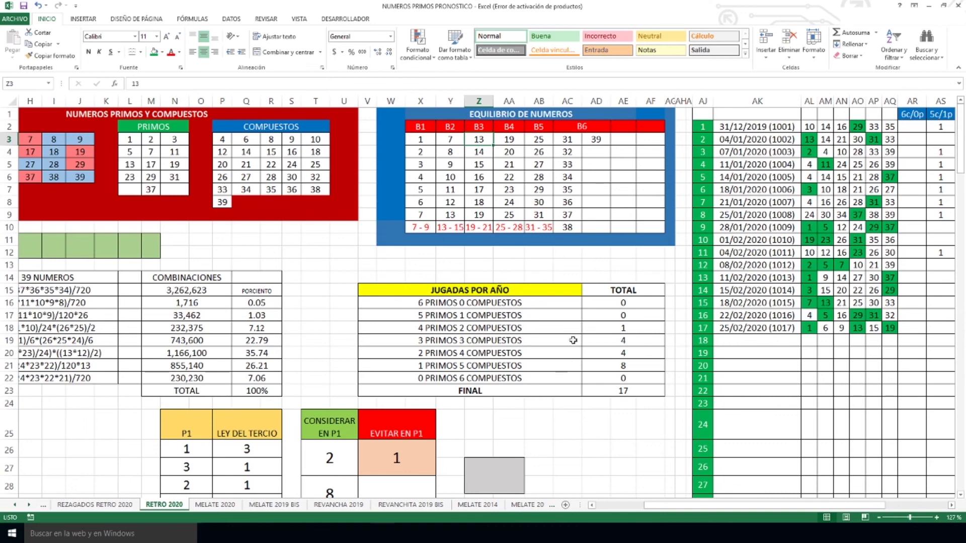
{"action": "left_click", "coordinate": [486, 269]}
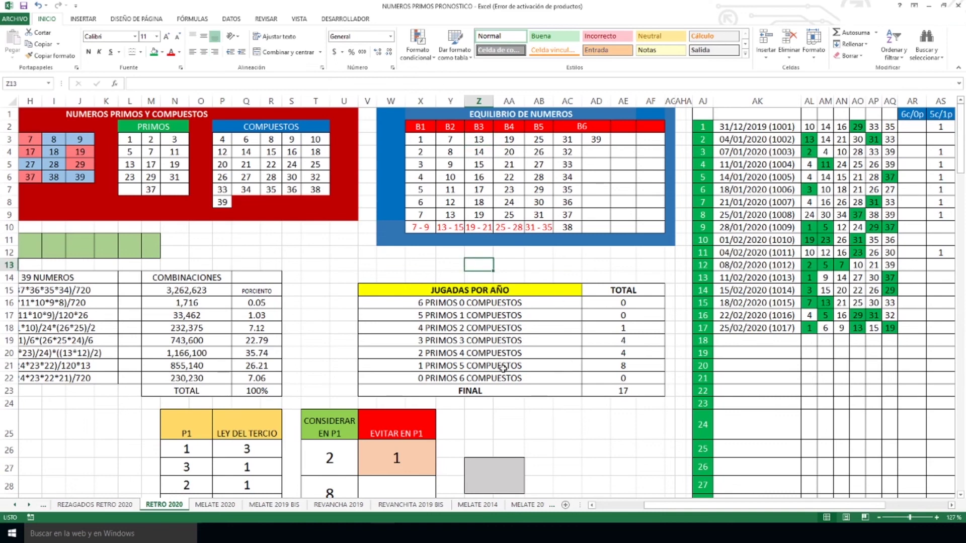